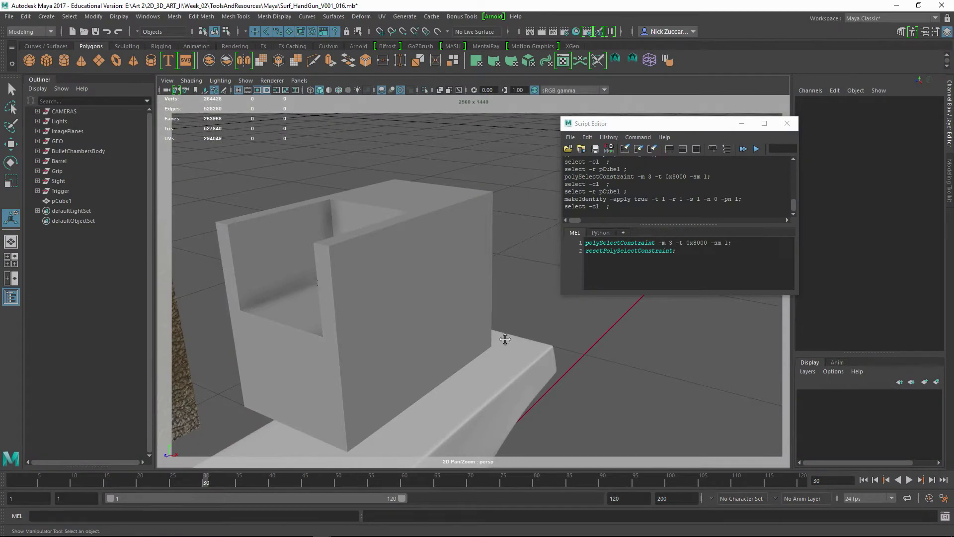
Step: Set the polygon selection constraint to Current and Next with Angle propagation, and close its options
drag(466, 314, 429, 314)
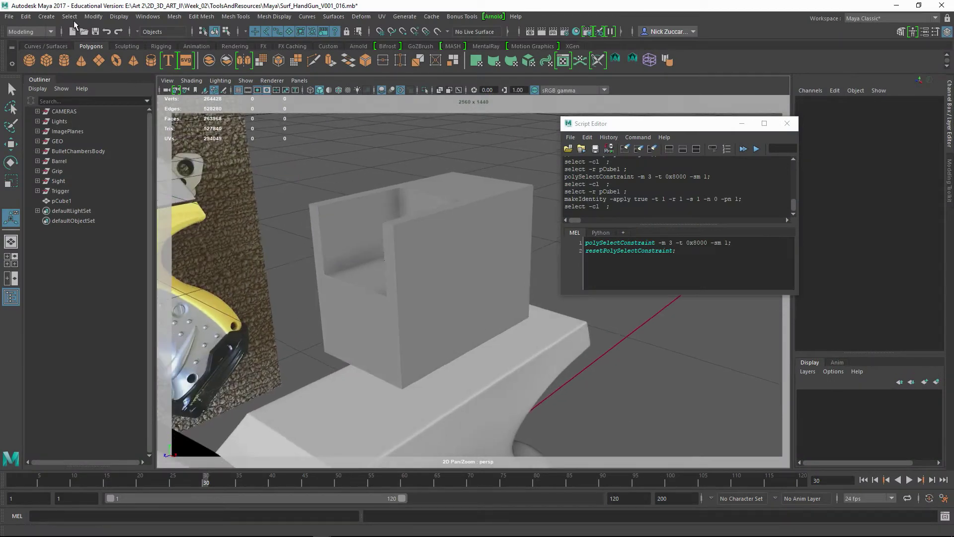
click(69, 16)
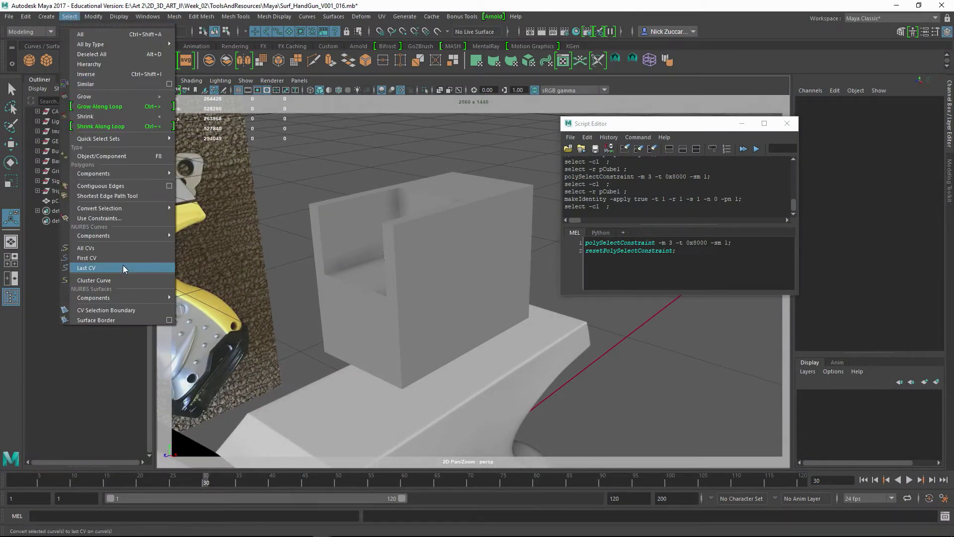
click(127, 219)
drag(310, 205, 216, 152)
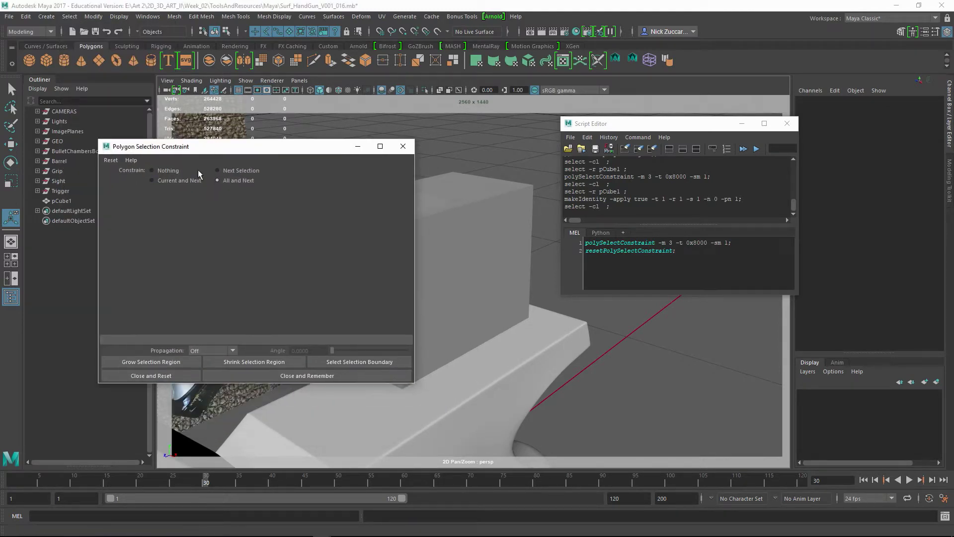
click(173, 181)
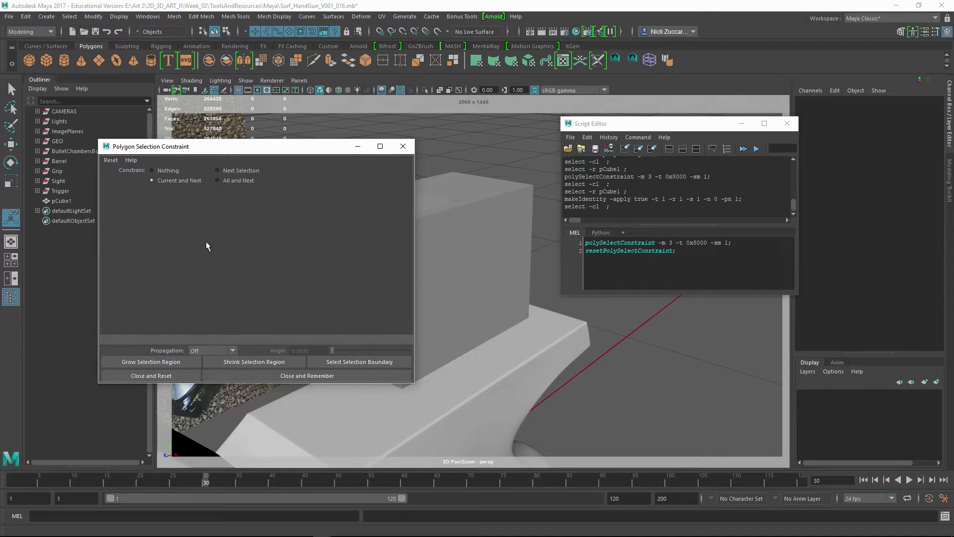
click(234, 350)
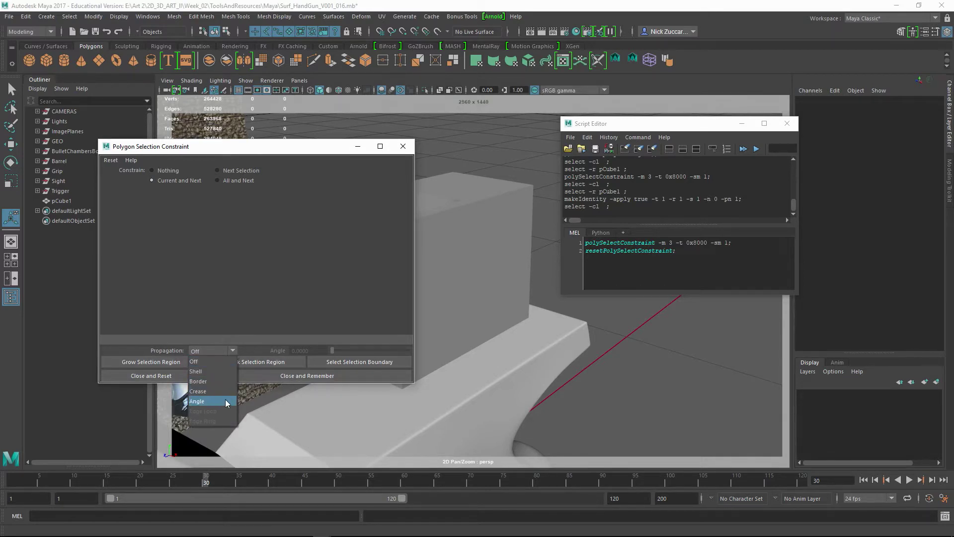
click(225, 399)
click(233, 351)
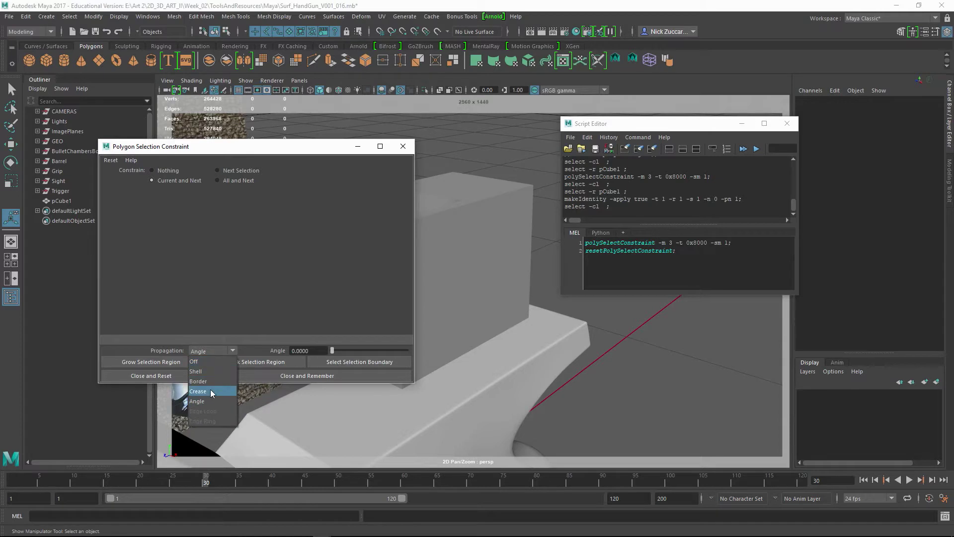
click(270, 303)
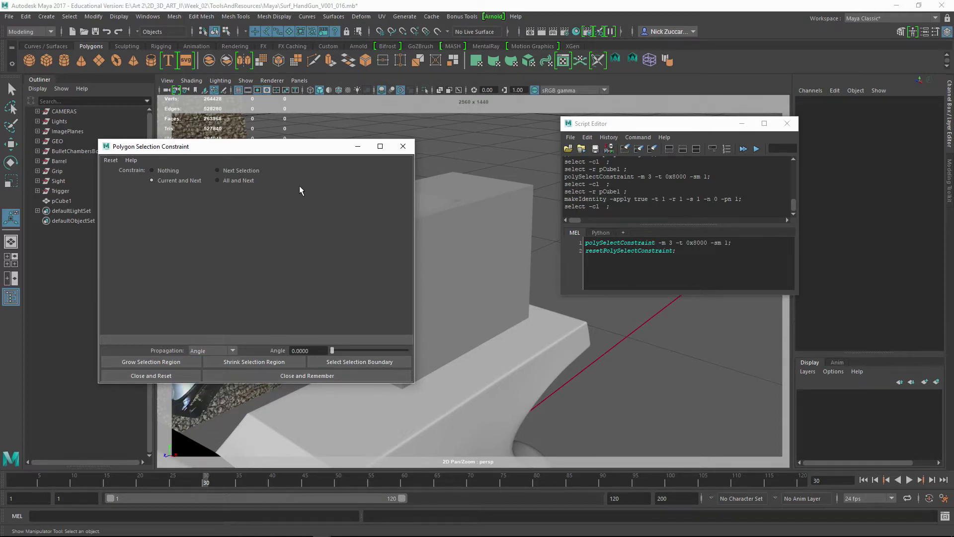
drag(278, 148, 264, 166)
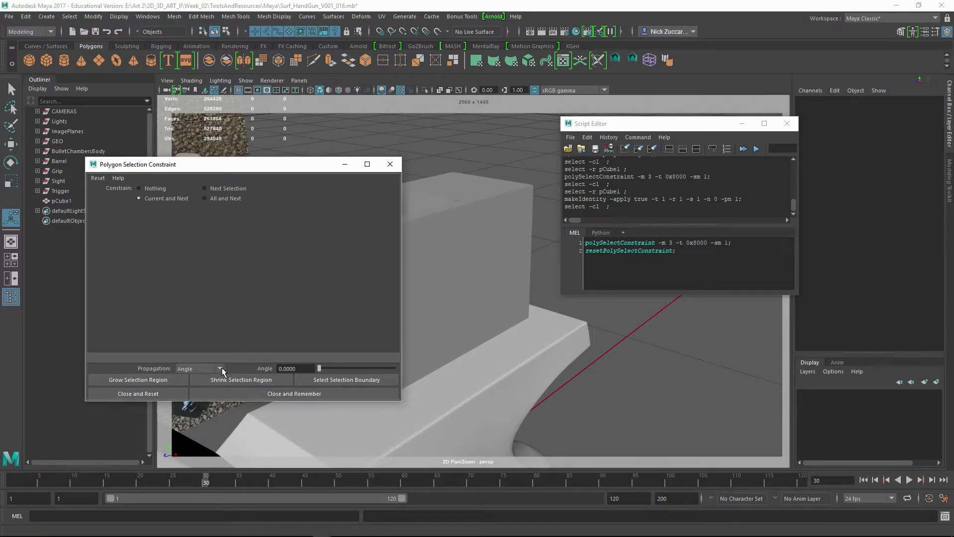
click(390, 166)
Step: Soften all edges of the notched cube with a 180-degree edge angle
click(451, 254)
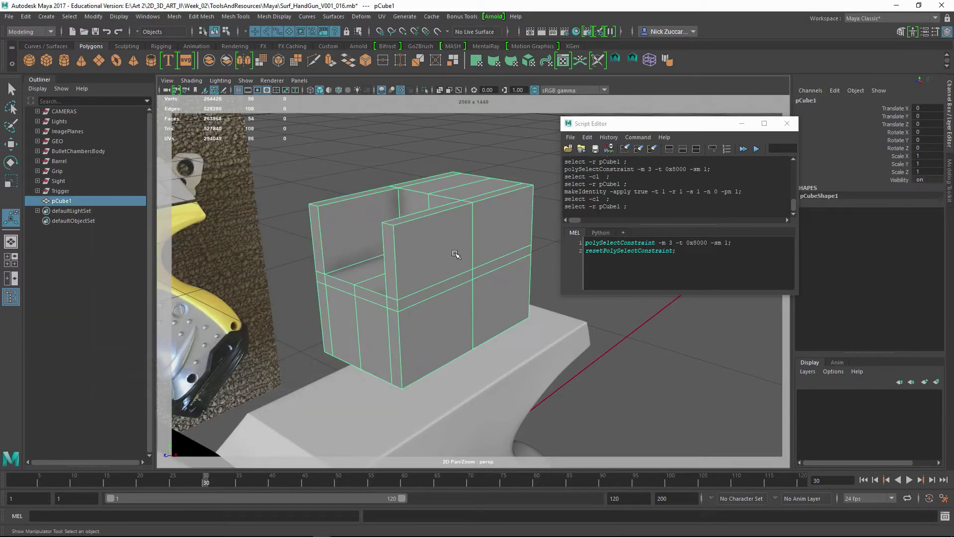
click(395, 158)
click(433, 265)
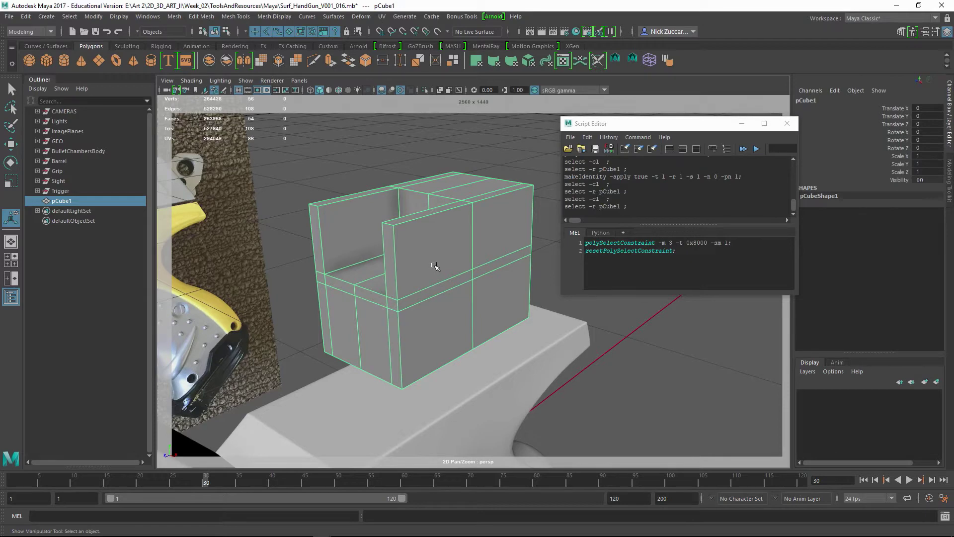
shift+right_click(459, 253)
shift+right_drag(463, 249, 540, 257)
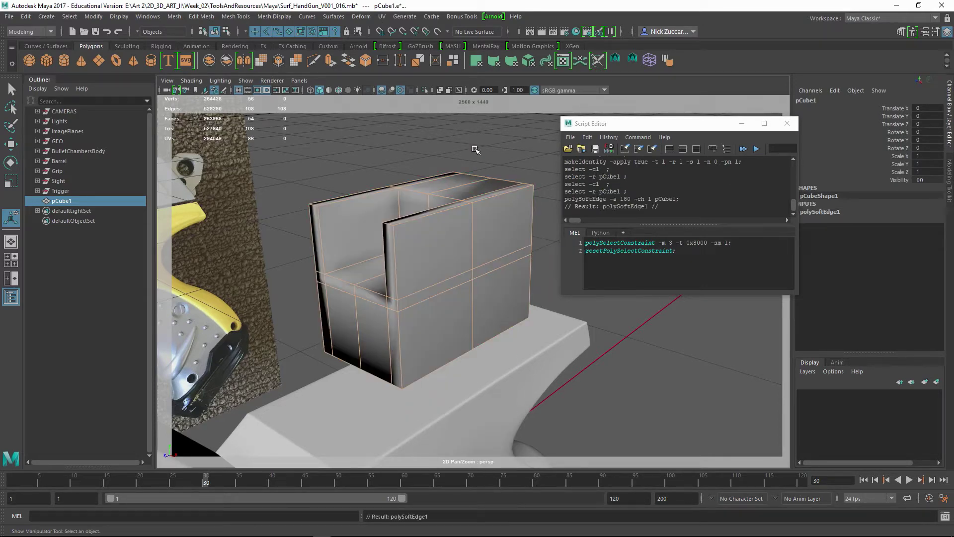
click(478, 168)
alt+drag(457, 249, 468, 269)
click(462, 251)
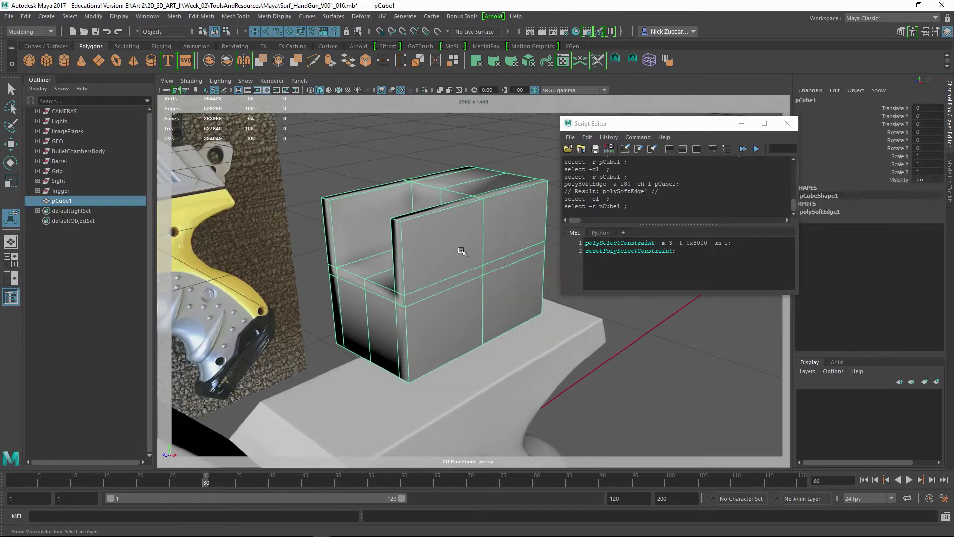
click(336, 159)
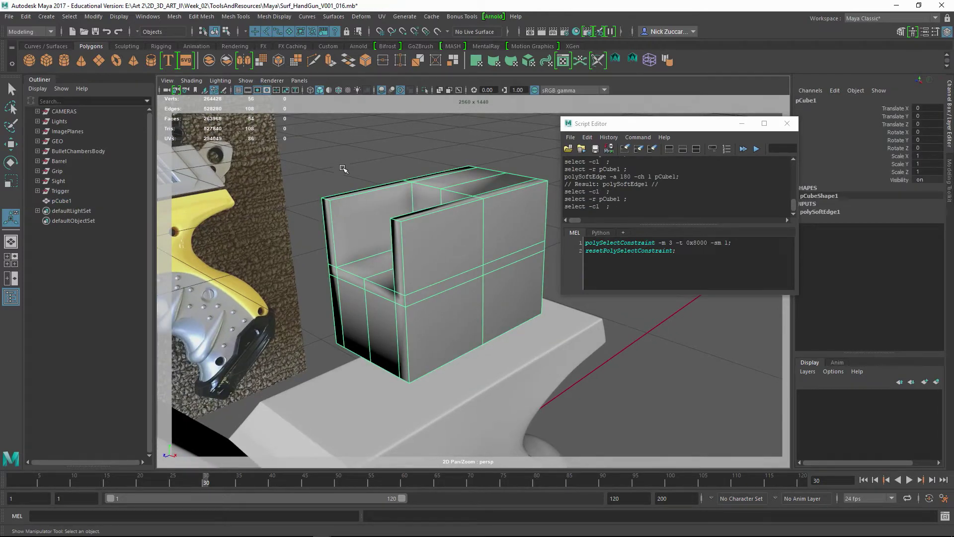
Step: Apply Soften/Harden Edge to the notched cube with an angle of 20, and close the options
click(451, 241)
shift+right_drag(451, 241, 601, 254)
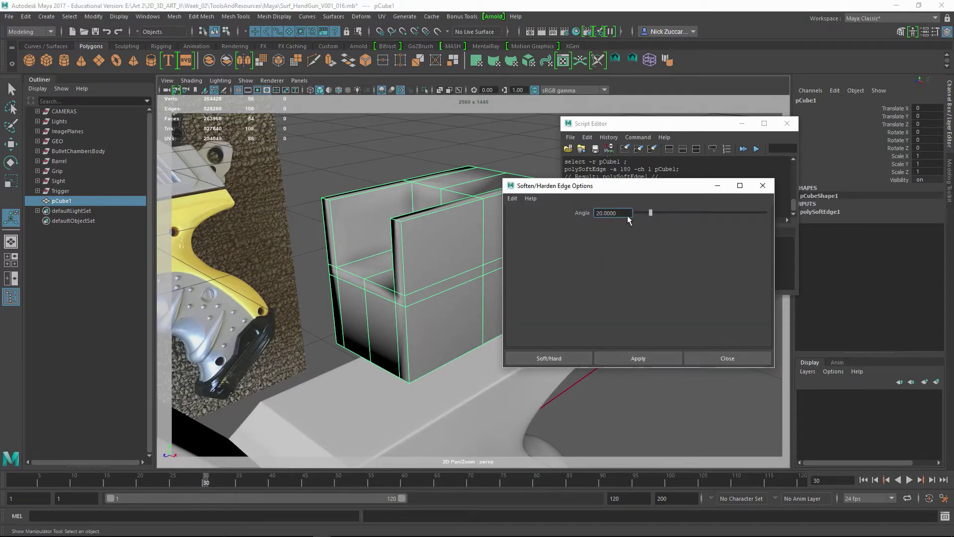
click(616, 357)
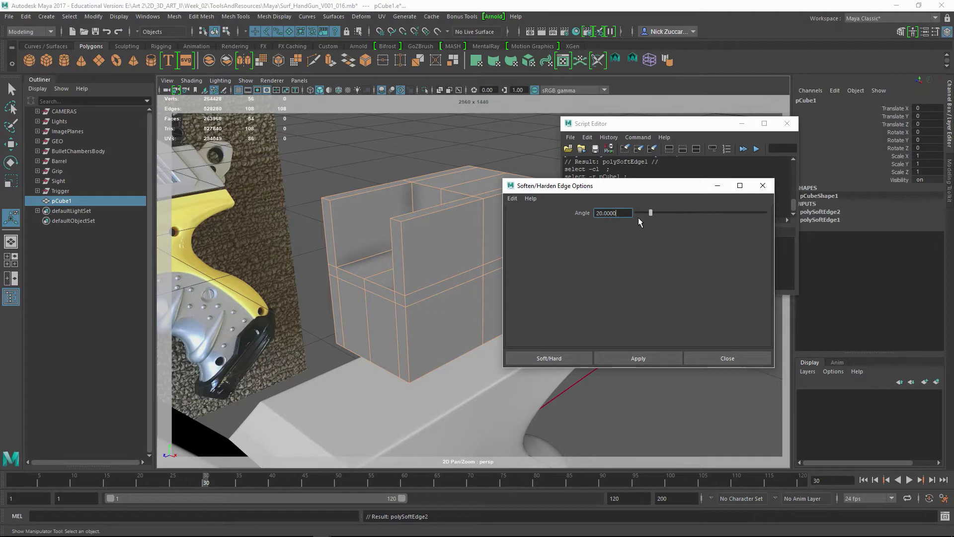
click(764, 185)
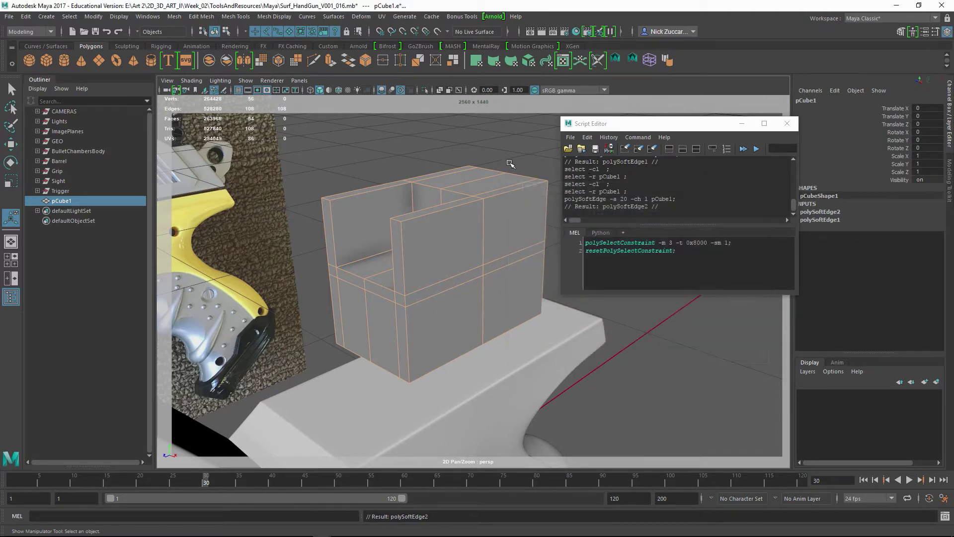
Step: Select the cube's hard edges by running only the MEL line polySelectConstraint -m 3 -t 0x8000 -sm 1; on it
click(433, 242)
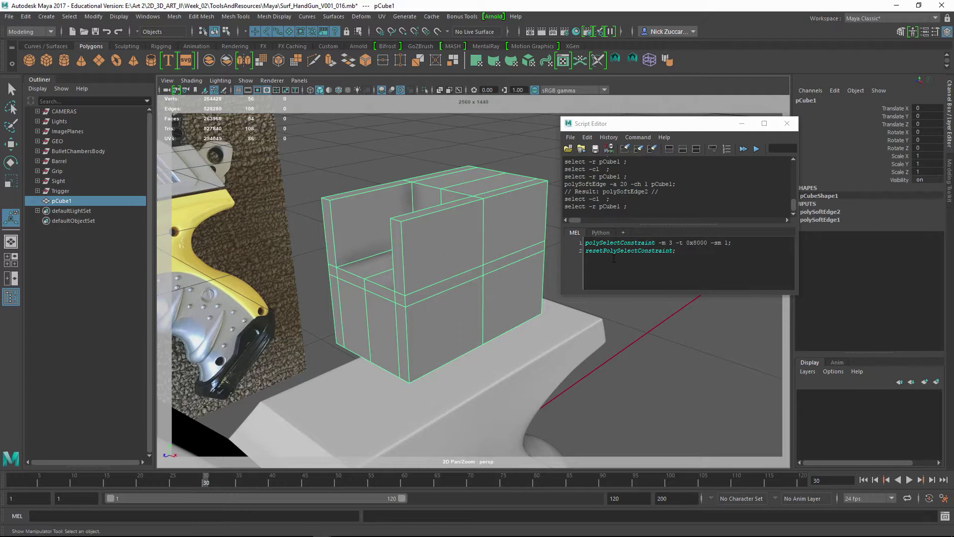
click(945, 515)
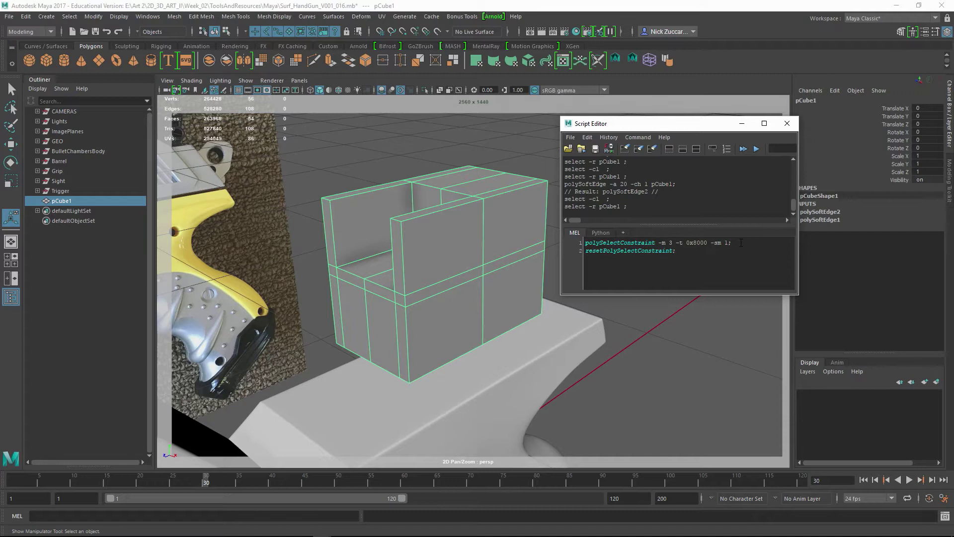
drag(739, 243, 608, 233)
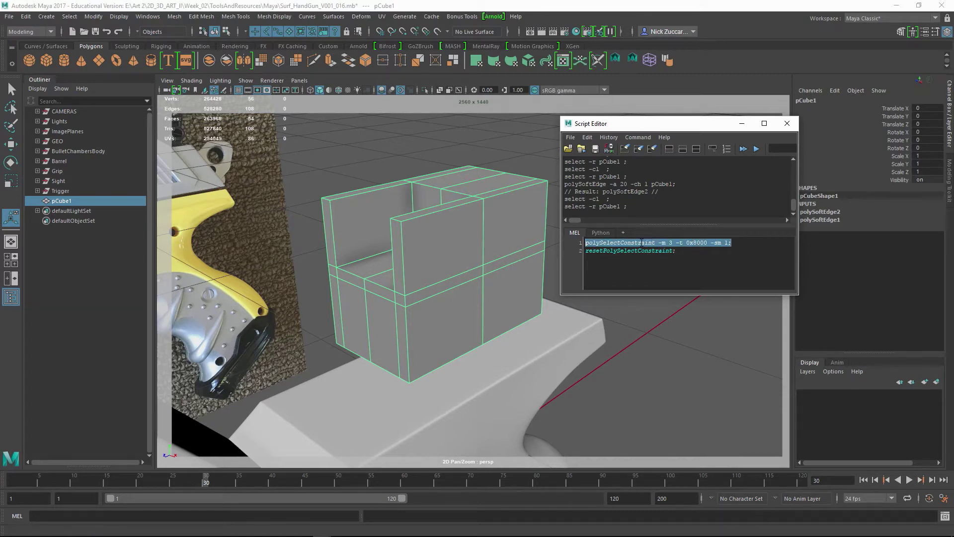
mouse_move(586, 242)
mouse_down()
mouse_move(636, 242)
mouse_move(603, 242)
mouse_up()
drag(732, 242, 584, 244)
click(615, 59)
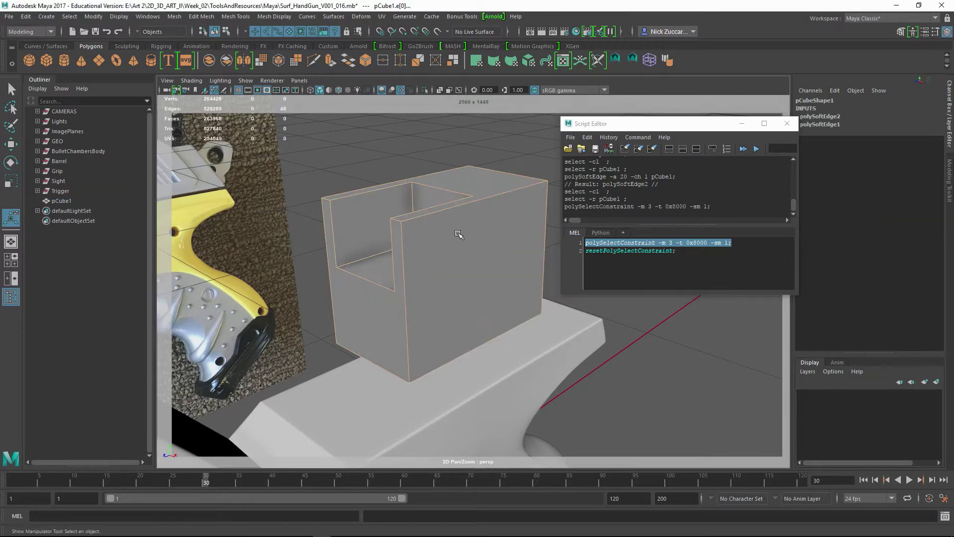
Step: Display the wireframe over the shaded models in the perspective view
mouse_move(453, 261)
alt+mouse_down()
mouse_move(473, 268)
mouse_move(452, 245)
mouse_move(492, 260)
mouse_move(443, 265)
alt+mouse_up()
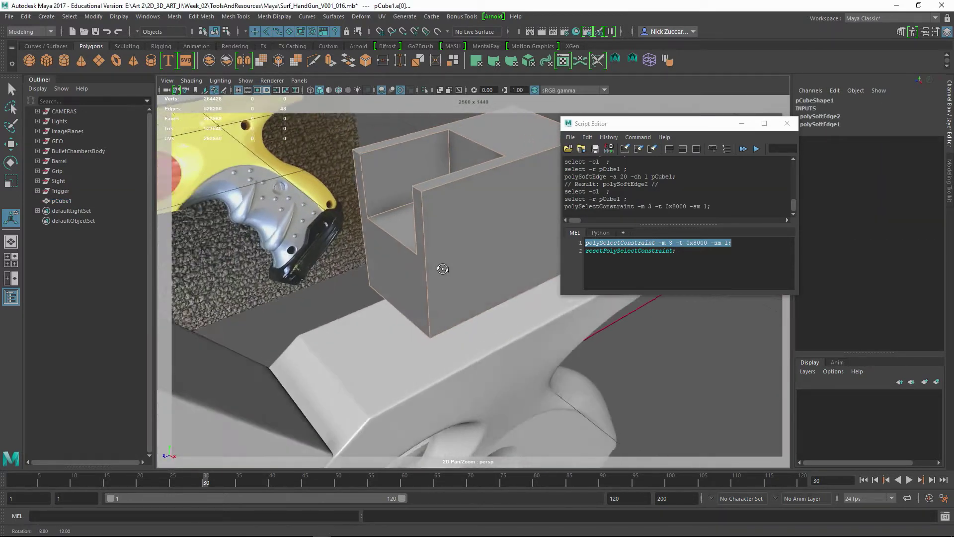
alt+middle_drag(443, 266, 470, 230)
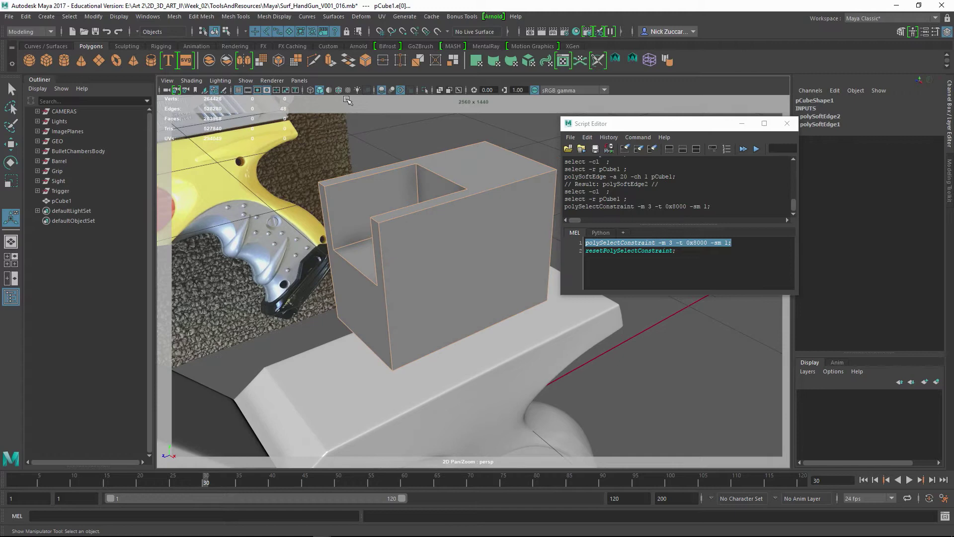
click(338, 90)
alt+drag(415, 239, 442, 270)
alt+middle_drag(442, 270, 467, 246)
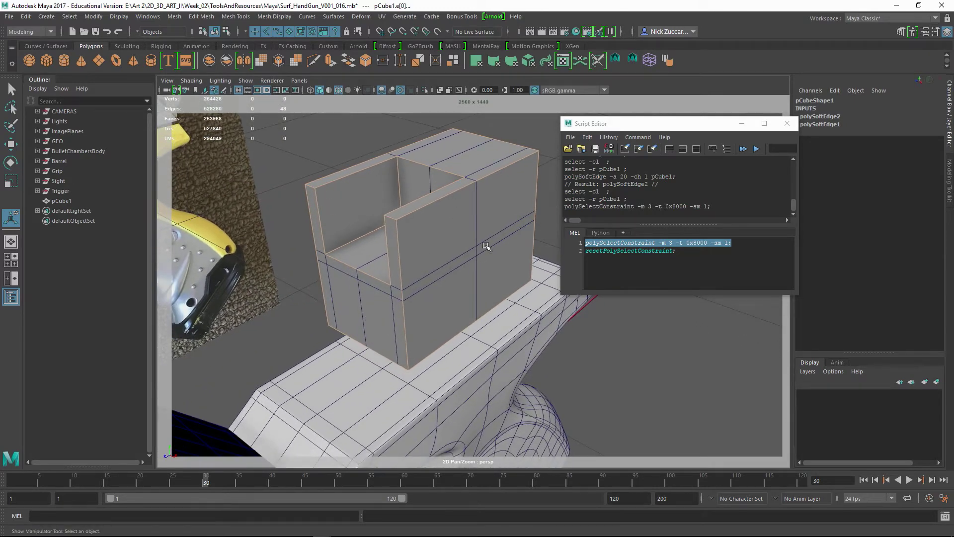
Step: Bevel the selected hard edges, move the Script Editor clear of the model, and select the whole cube
alt+drag(486, 246, 405, 306)
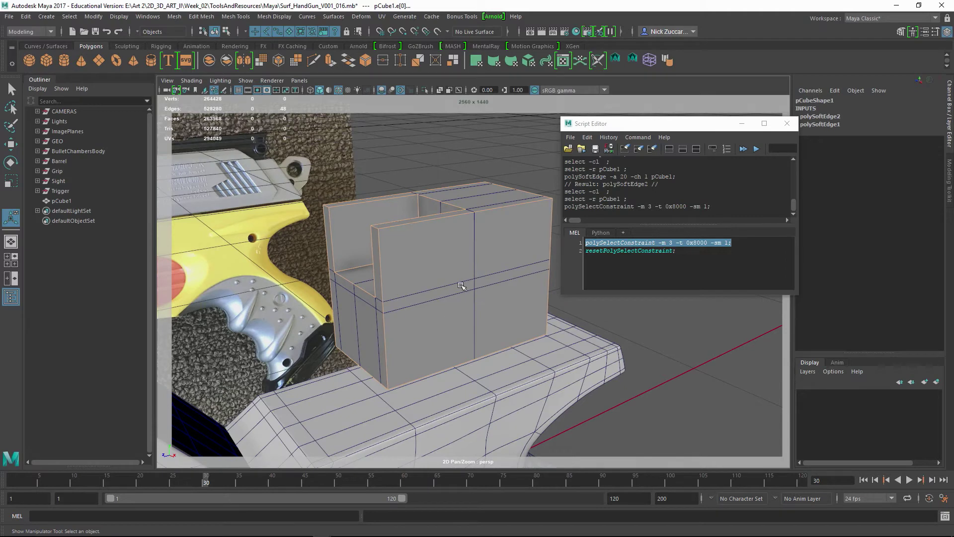
alt+drag(480, 296, 407, 240)
shift+right_click(407, 227)
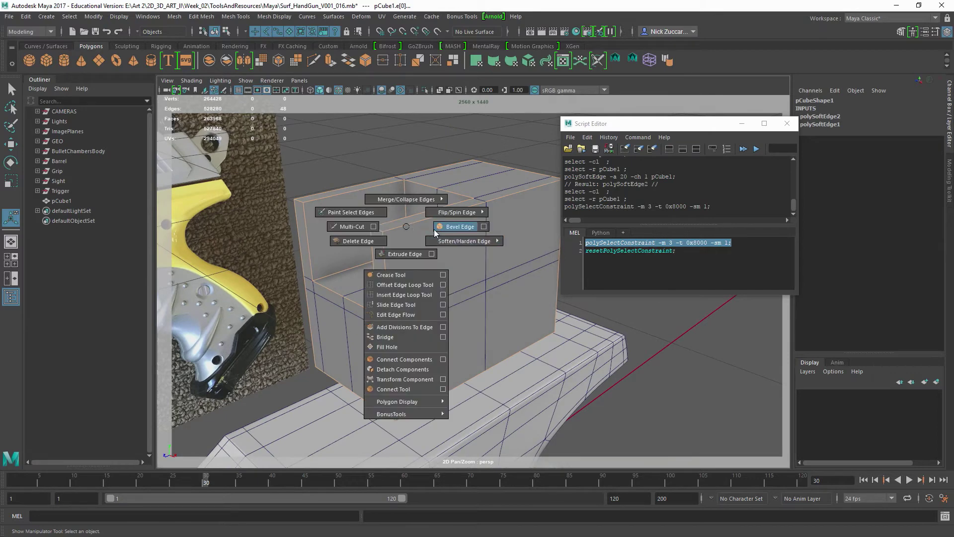
click(461, 231)
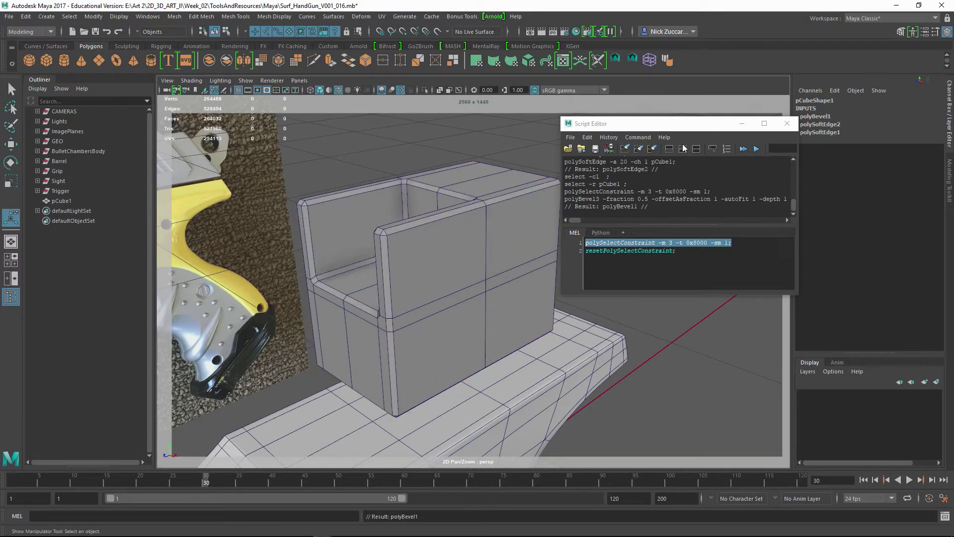
drag(675, 124, 742, 84)
click(518, 270)
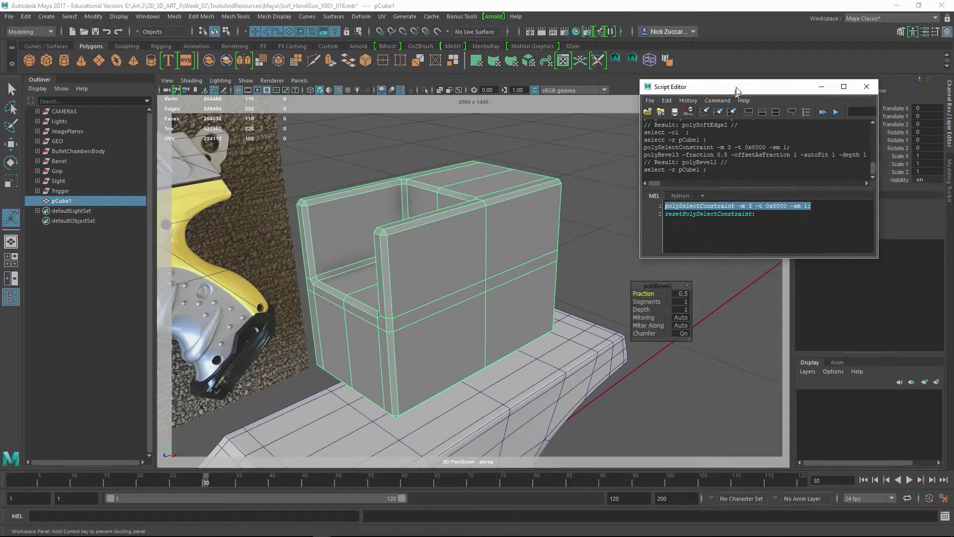
Step: Set the bevel's fraction to 0.2 and its segments to 2
click(681, 293)
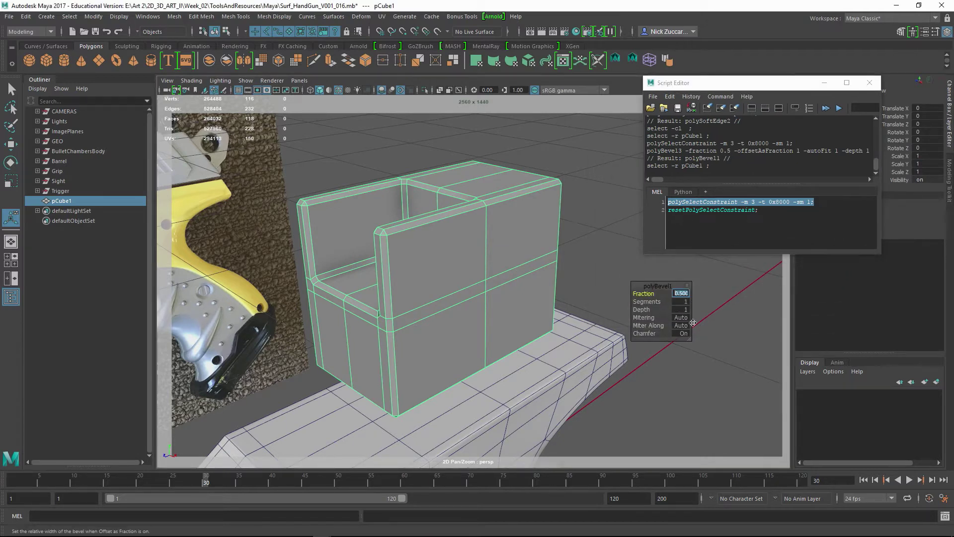
text(0.2)
key(Return)
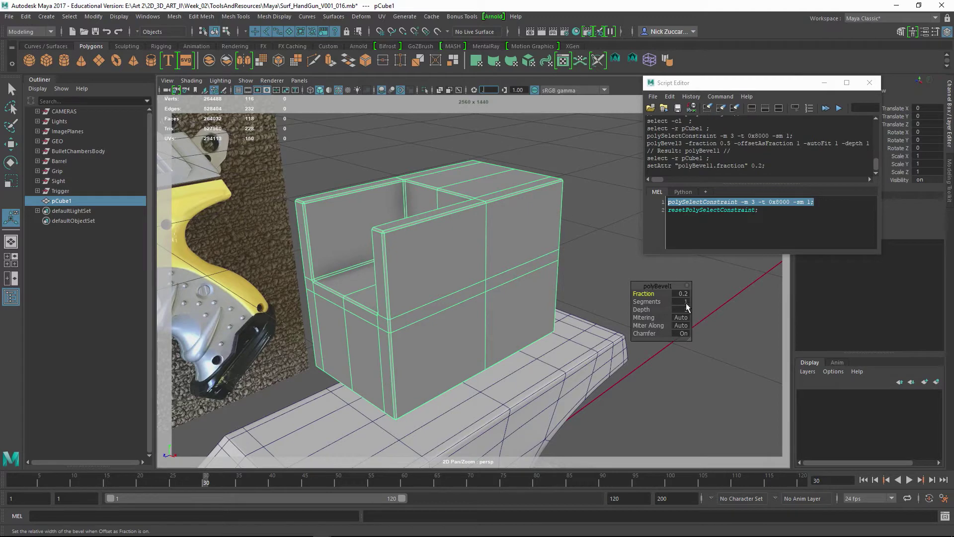
click(686, 303)
text(2)
key(Return)
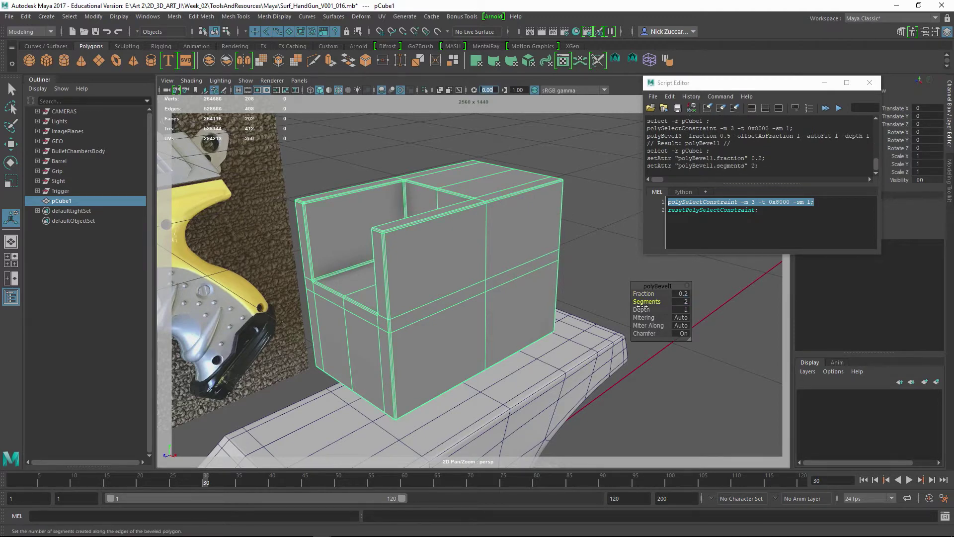
Step: Examine the bevelled edges and corners of the notched cube up close
alt+right_drag(341, 255, 564, 347)
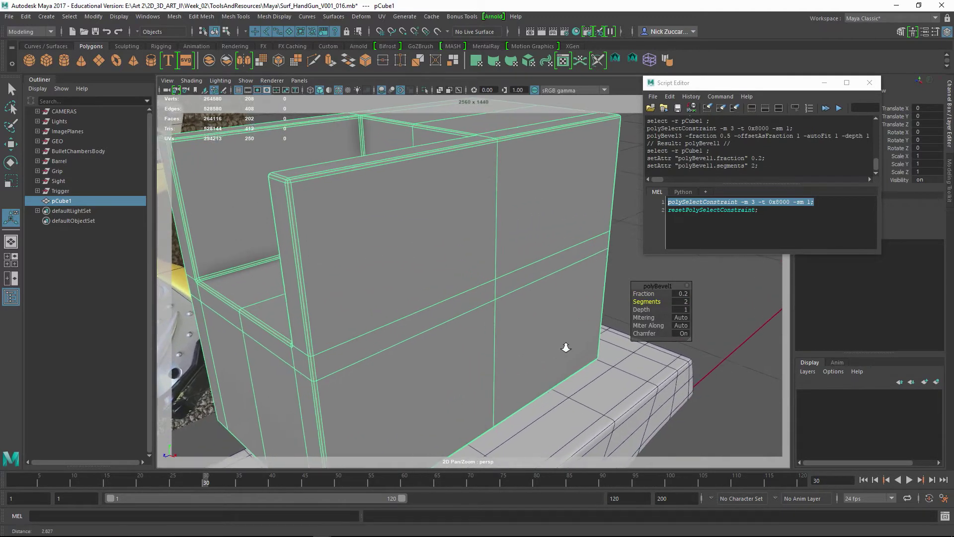
alt+middle_drag(501, 324, 586, 330)
alt+right_drag(490, 332, 506, 322)
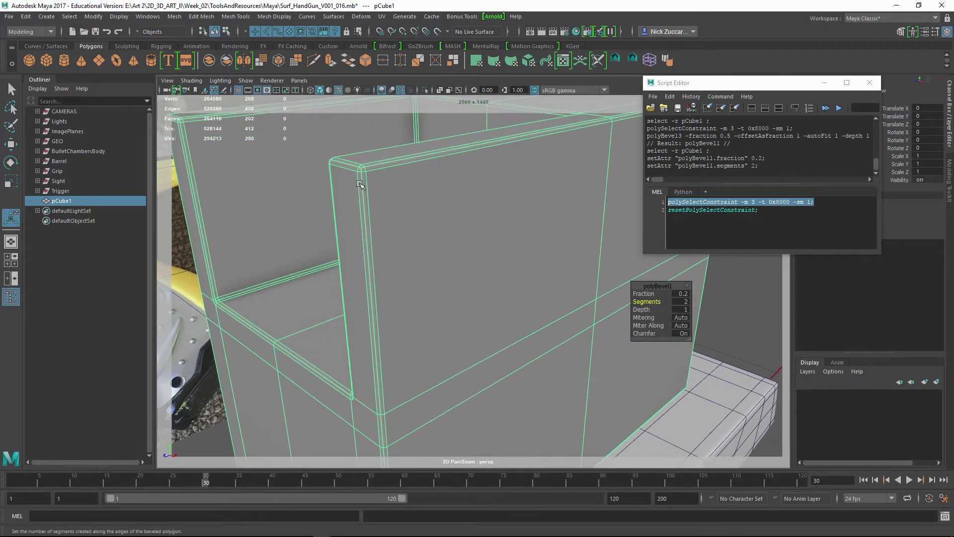
alt+middle_drag(386, 217, 336, 218)
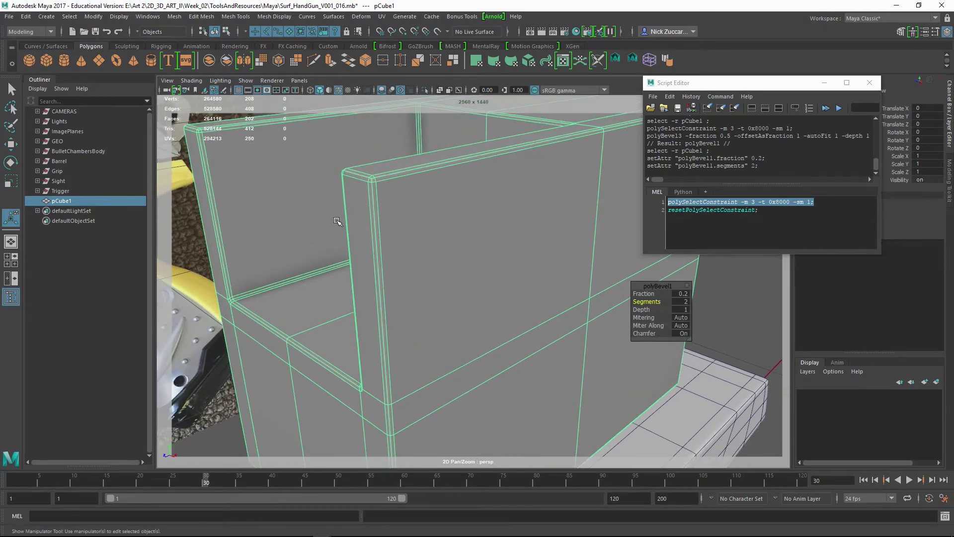
alt+right_drag(485, 259, 328, 241)
alt+middle_drag(531, 293, 508, 293)
alt+right_drag(509, 293, 559, 167)
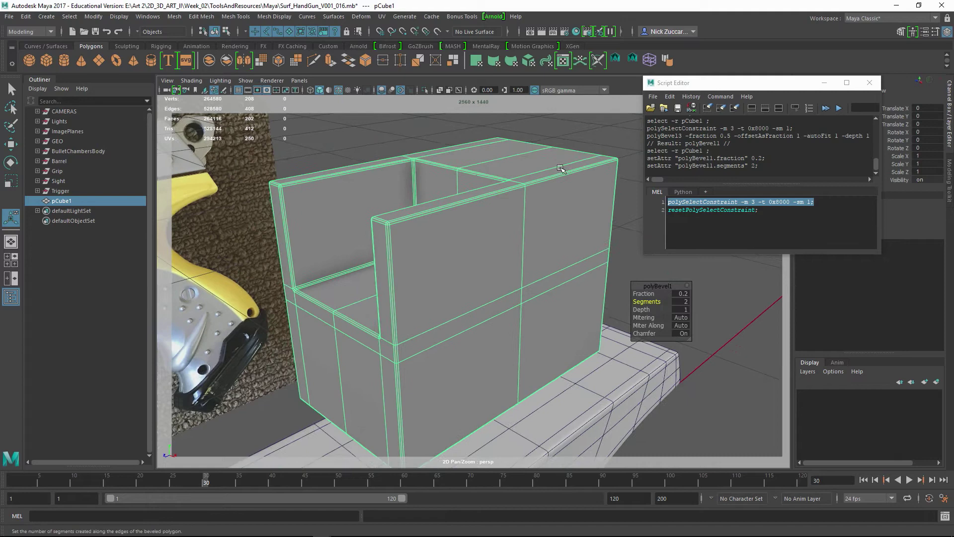
Step: Reselect the bevelled cube and turn on its smooth mesh preview
click(592, 125)
click(497, 227)
key(3)
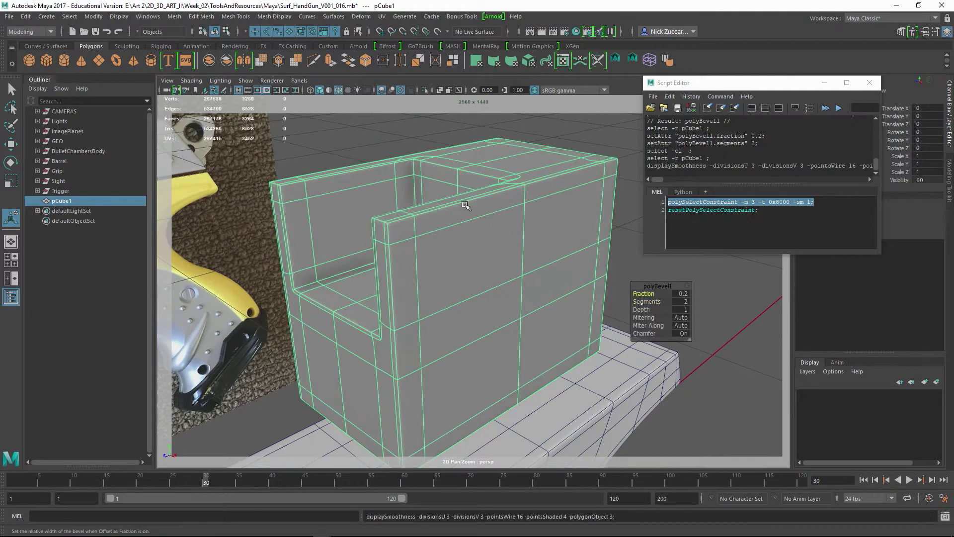
Step: Inspect the smoothed cube without its selection highlight, reselect it, and turn off its smooth mesh preview
click(369, 139)
alt+drag(572, 247, 488, 232)
alt+right_drag(488, 232, 486, 258)
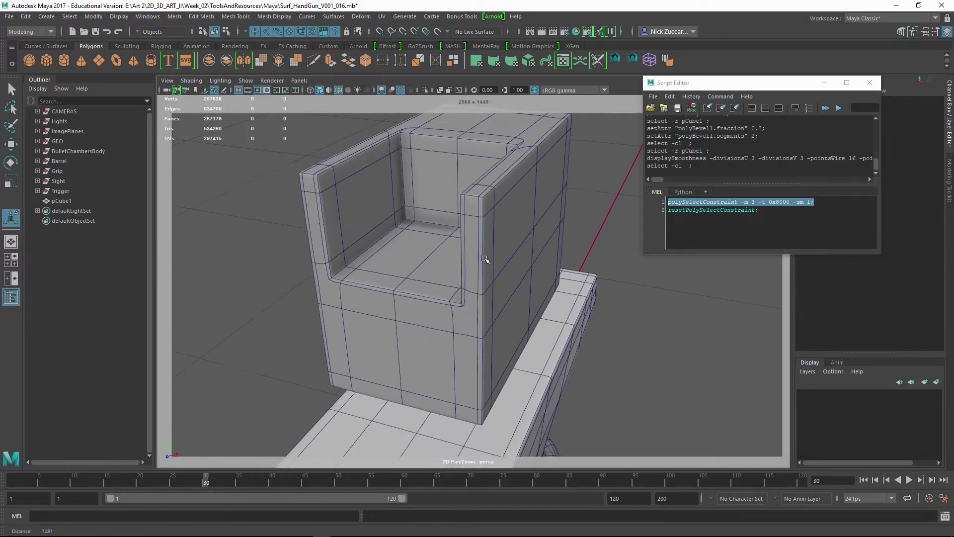
alt+drag(485, 258, 547, 298)
click(547, 298)
key(1)
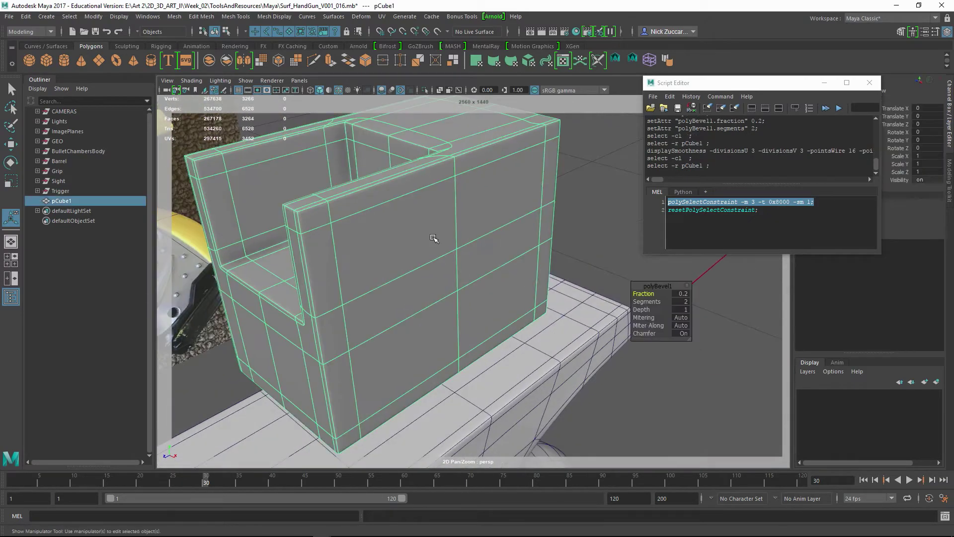
Step: Examine the bevelled lower corner of the notch and the edges leading away from it up close
alt+drag(394, 271, 463, 267)
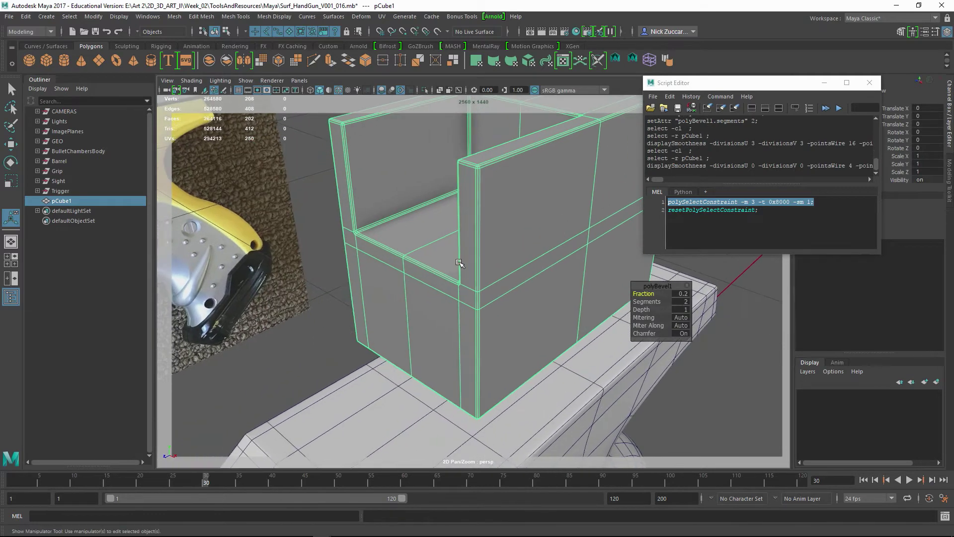
alt+right_drag(463, 266, 545, 352)
alt+drag(546, 351, 428, 263)
alt+right_drag(428, 263, 447, 281)
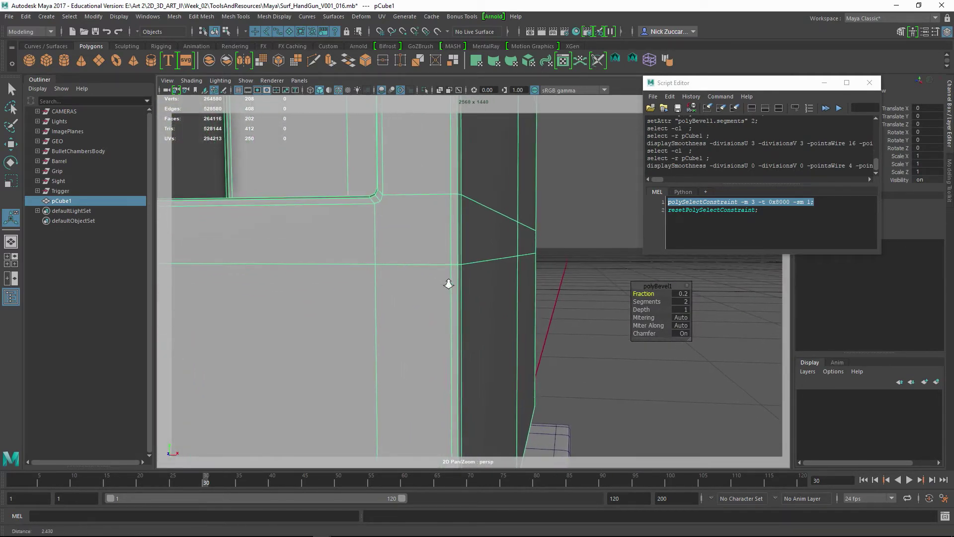
alt+drag(402, 274, 372, 277)
alt+middle_drag(382, 279, 389, 303)
alt+drag(389, 304, 388, 264)
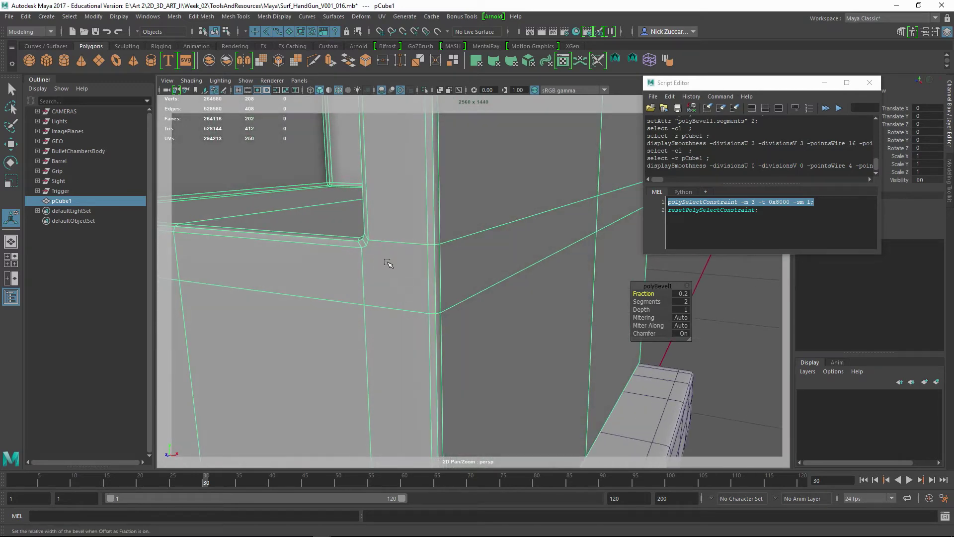
Step: Cut an edge with Multi-Cut from the notch's lower corner diagonally down to the vertex beside the cube's vertical corner, and preview it smoothed
shift+right_click(388, 263)
mouse_move(383, 265)
shift+right_down()
mouse_move(341, 266)
mouse_move(369, 274)
shift+right_up()
alt+drag(374, 277, 356, 235)
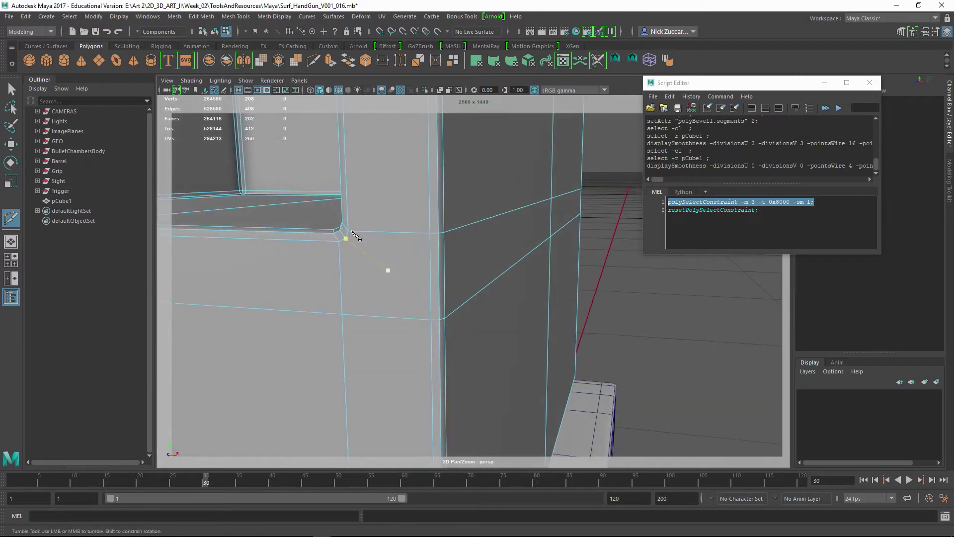
click(431, 232)
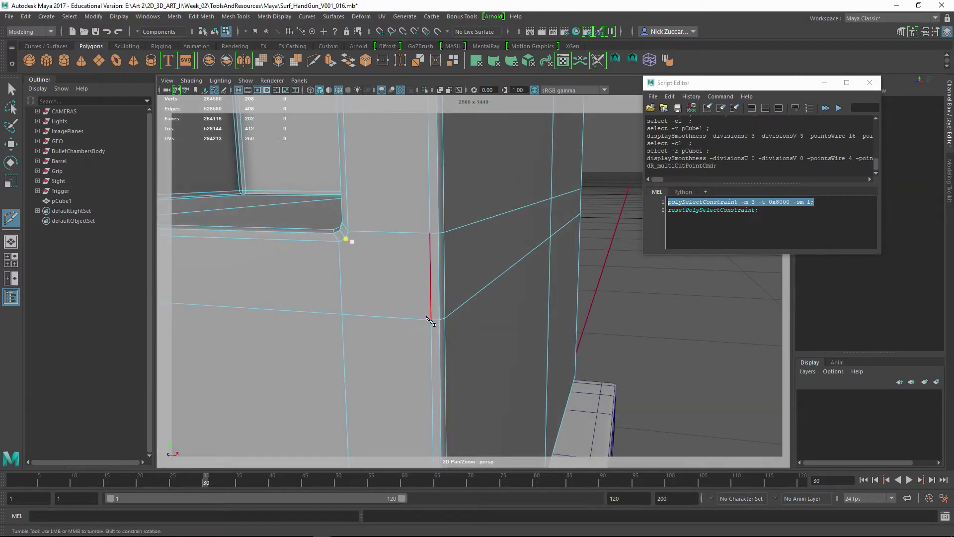
click(432, 322)
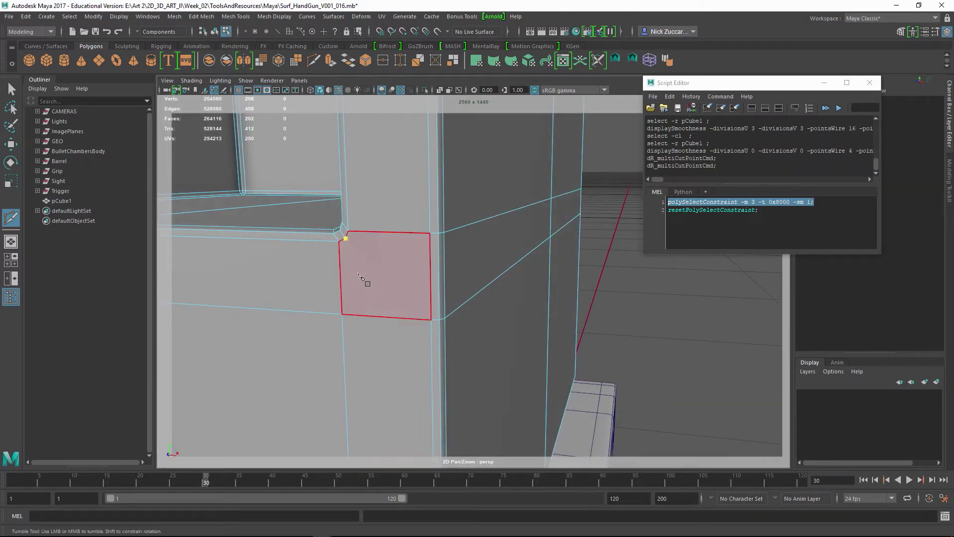
click(431, 321)
right_click(431, 322)
click(445, 318)
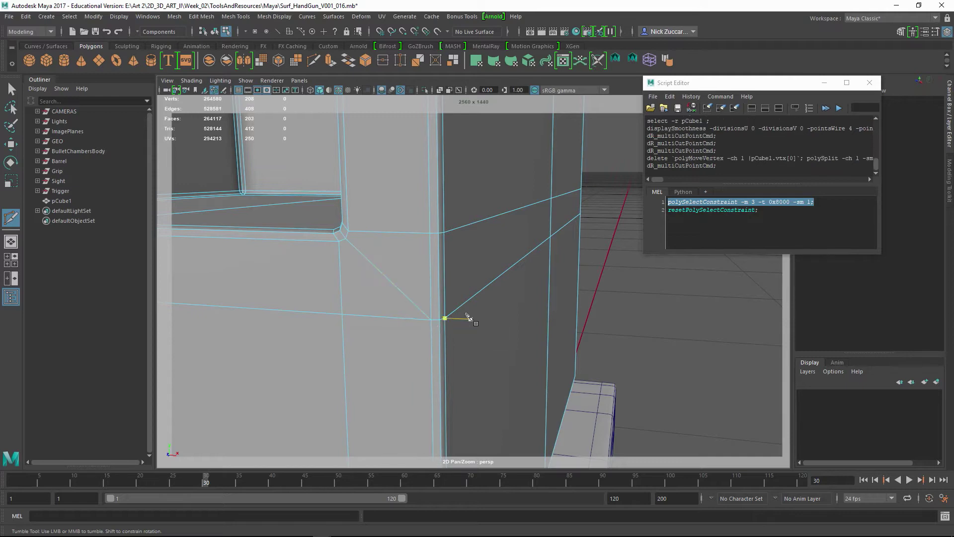
key(3)
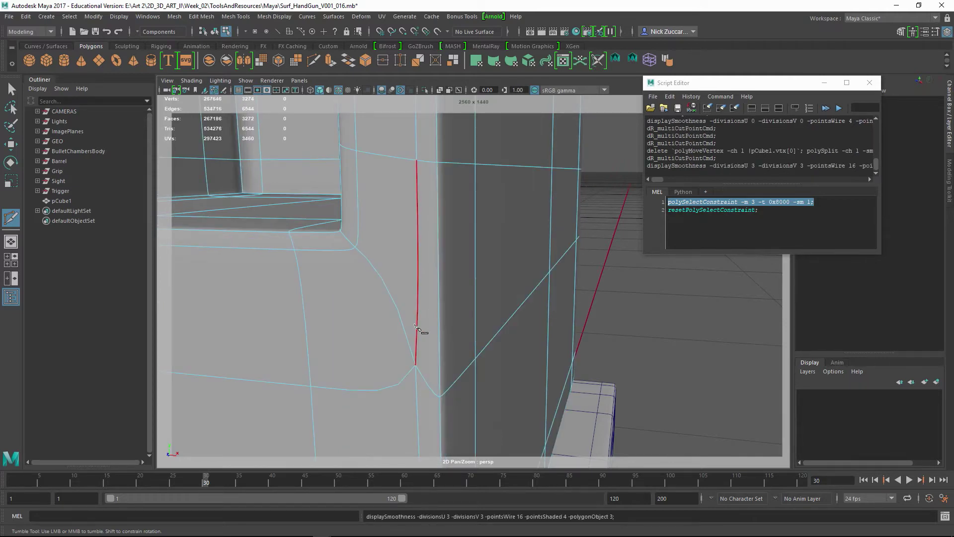
key(1)
Step: Insert one vertical edge loop through the notch walls and two horizontal edge loops above and below the notch floor level
alt+right_drag(432, 246, 423, 261)
alt+drag(423, 261, 406, 298)
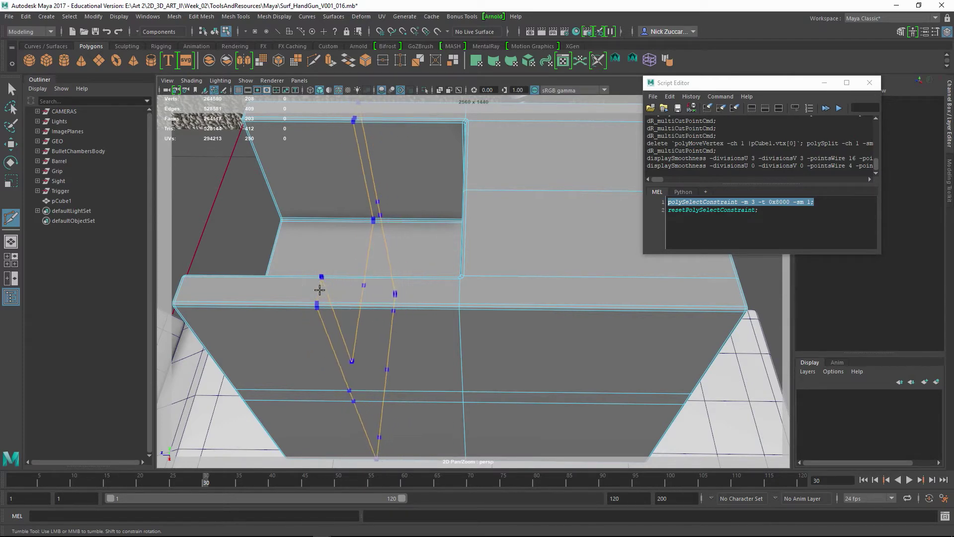
ctrl+click(321, 290)
alt+drag(321, 290, 307, 256)
alt+middle_drag(307, 255, 406, 216)
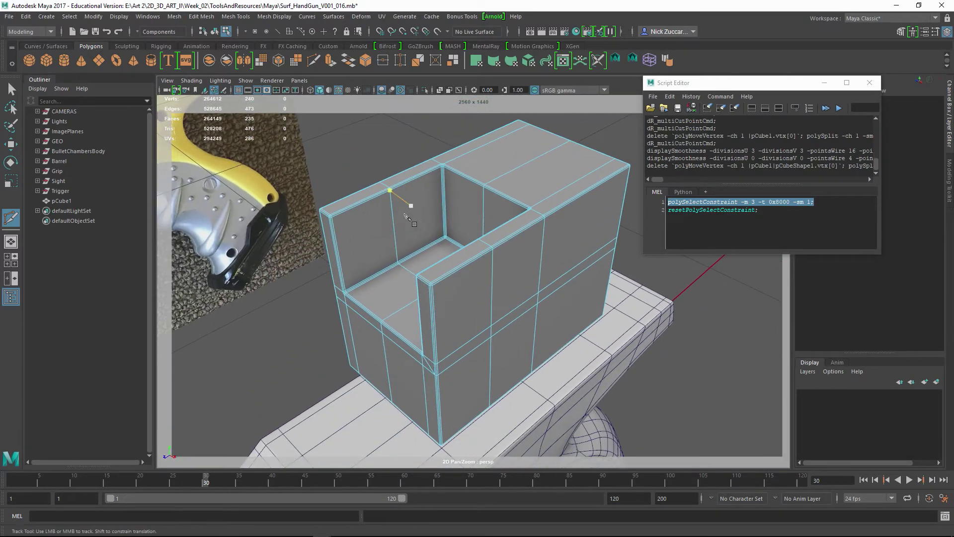
alt+drag(407, 217, 468, 298)
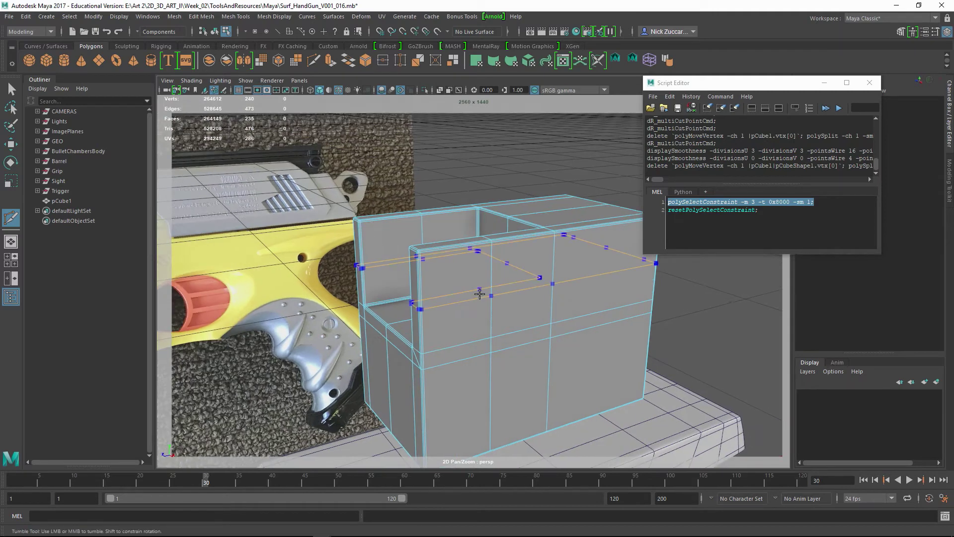
ctrl+click(480, 294)
ctrl+click(495, 397)
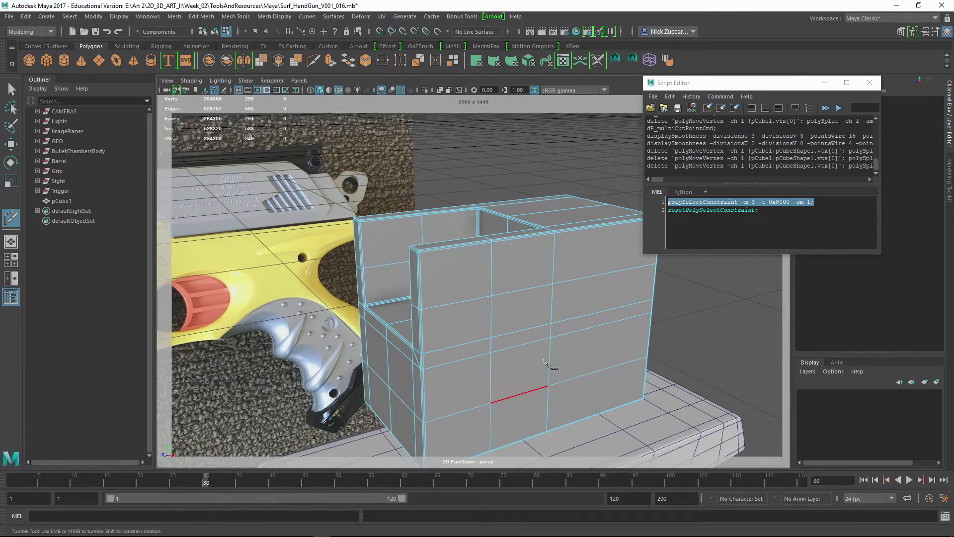
Step: Examine the cube's top face and the bevelled inner corner where the notch meets it
alt+drag(547, 365, 505, 166)
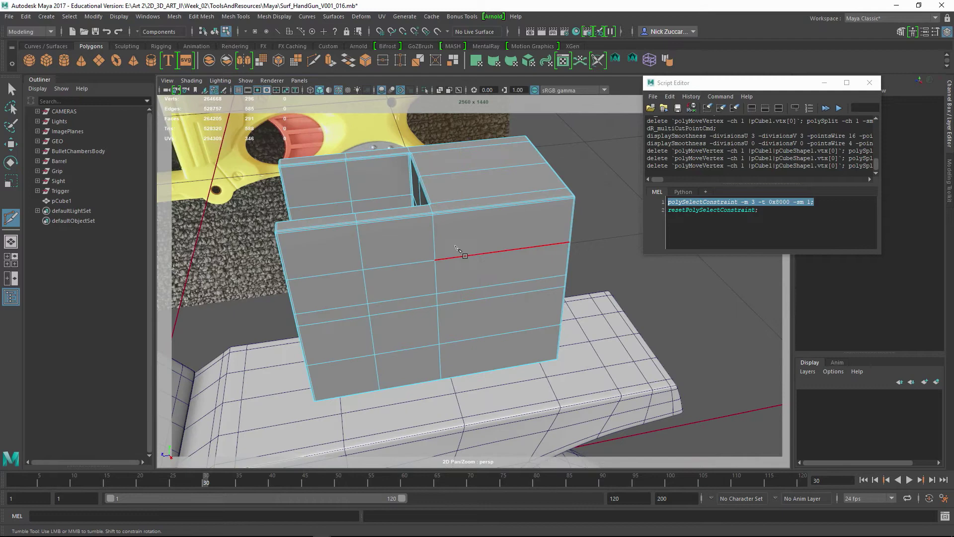
alt+middle_drag(380, 185, 341, 289)
alt+right_drag(341, 290, 448, 347)
alt+drag(464, 270, 505, 306)
alt+middle_drag(505, 307, 516, 285)
alt+right_drag(515, 285, 570, 351)
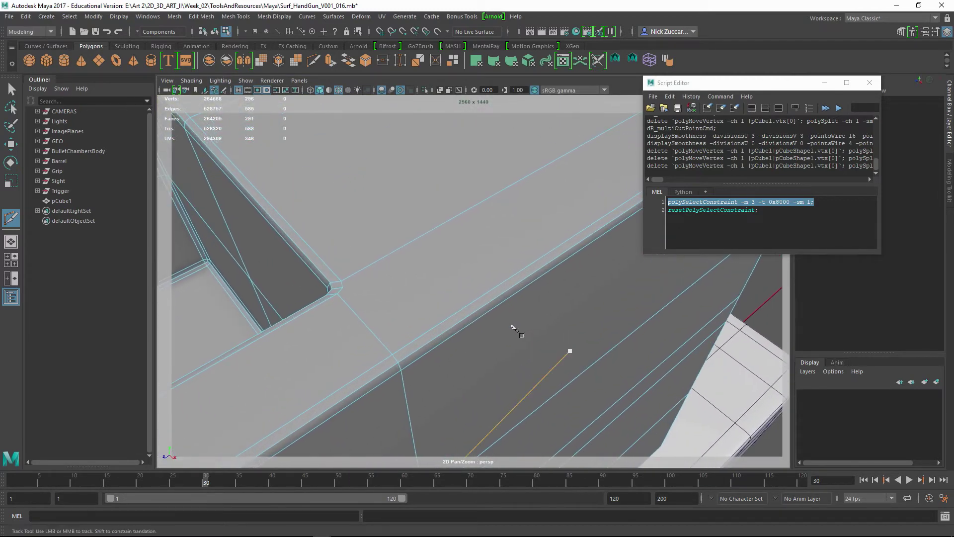
alt+middle_drag(512, 327, 486, 331)
alt+drag(456, 323, 456, 336)
alt+right_drag(455, 336, 221, 224)
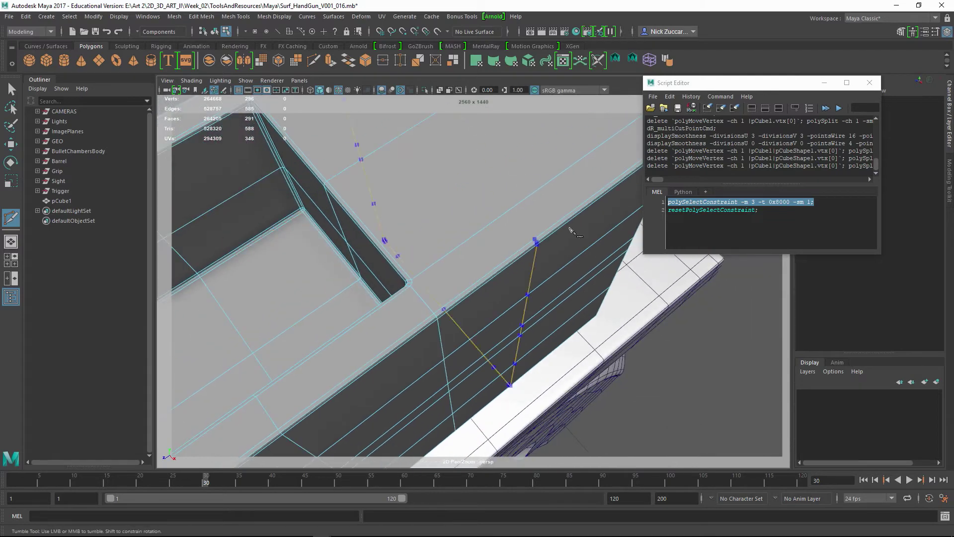
alt+drag(571, 232, 464, 268)
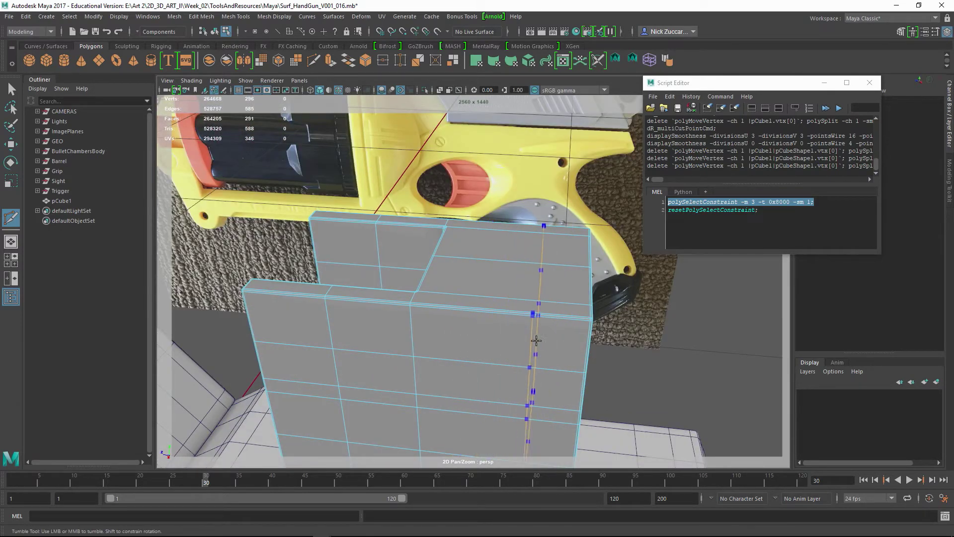
alt+drag(541, 341, 514, 309)
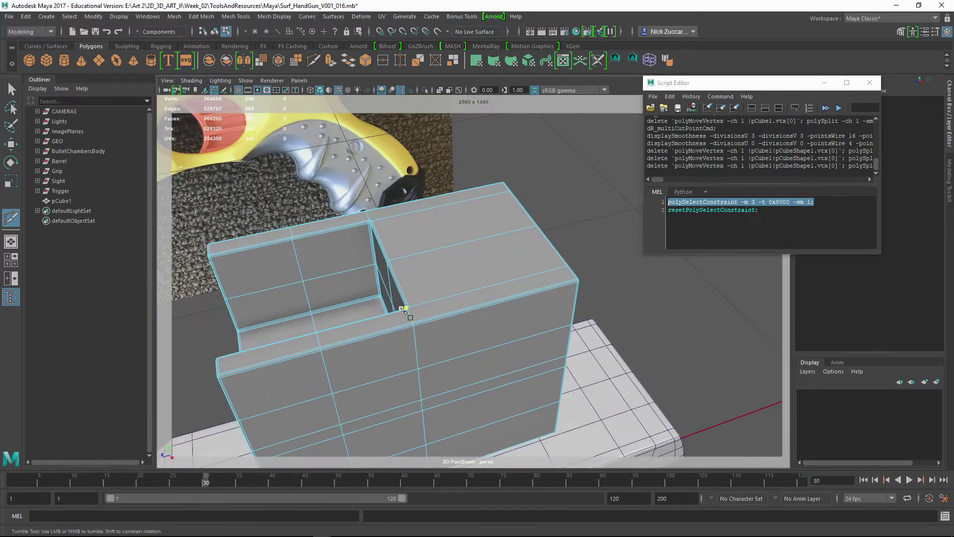
Step: Insert an edge loop across the solid half near the notch and cut a diagonal edge from the upper notch corner to it
alt+right_drag(401, 308, 436, 332)
alt+drag(436, 332, 517, 343)
alt+right_drag(428, 278, 511, 289)
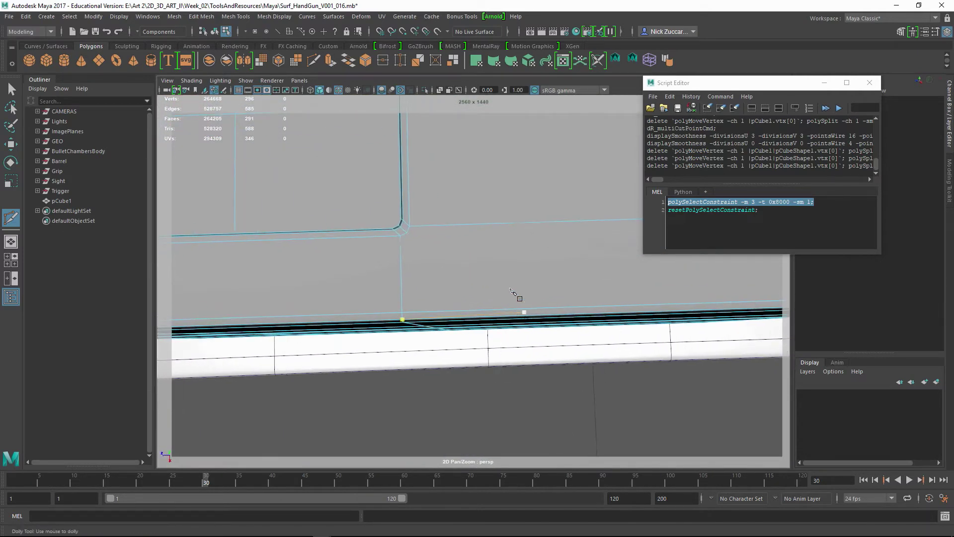
alt+drag(514, 293, 466, 284)
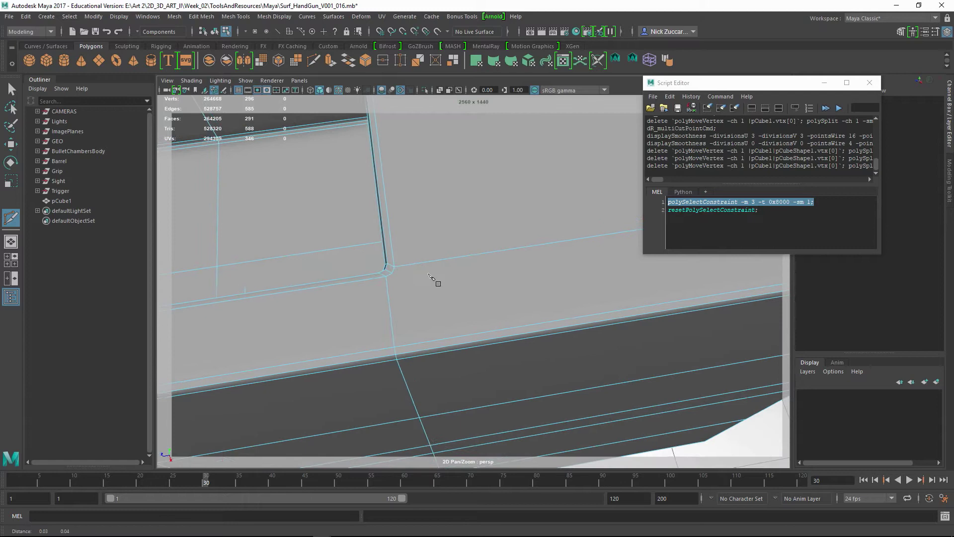
alt+middle_drag(432, 280, 389, 252)
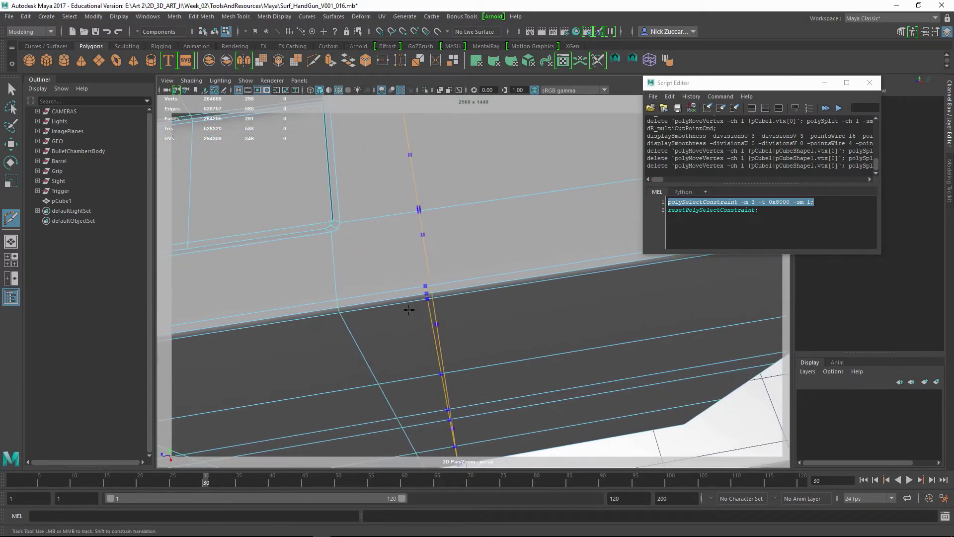
ctrl+click(445, 302)
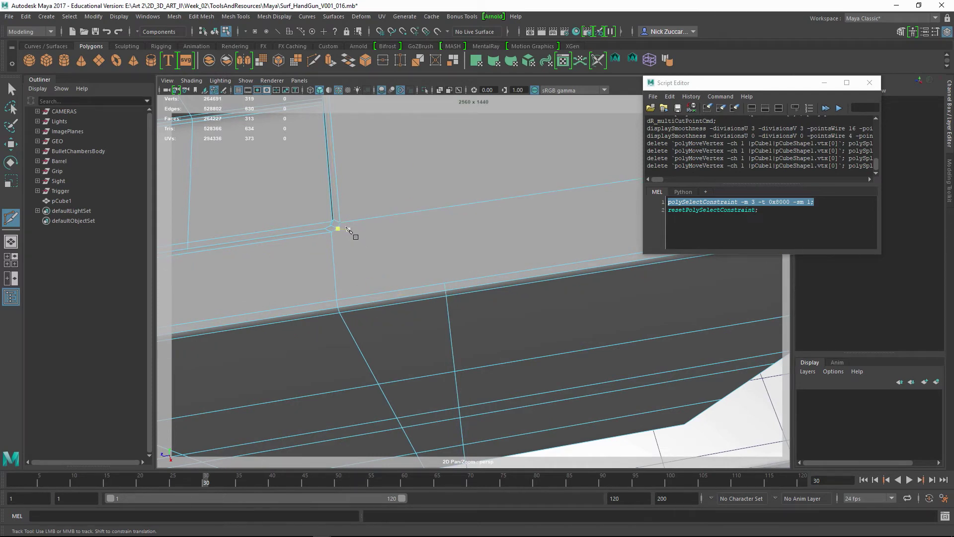
click(342, 225)
click(445, 285)
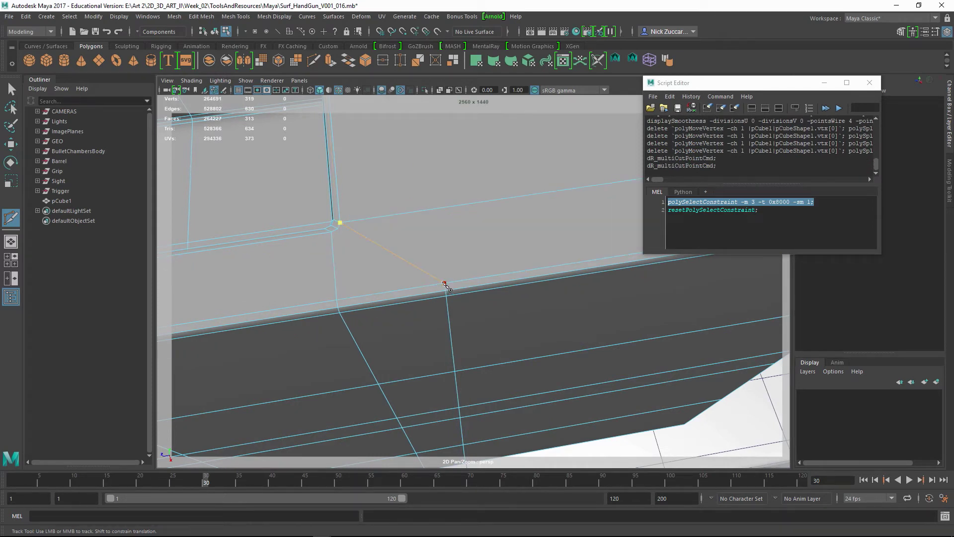
key(Return)
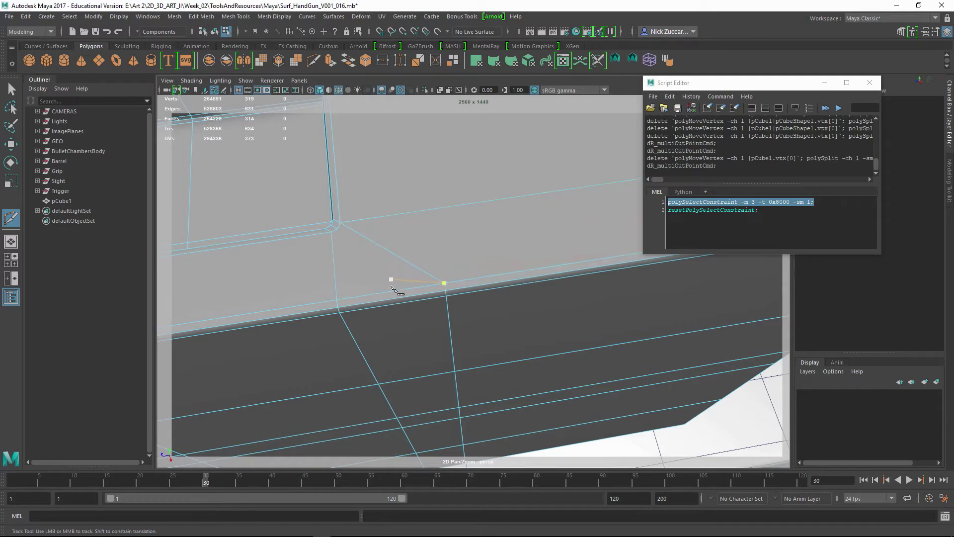
Step: Preview the cut smoothed, then insert another edge loop beside the notch corner and cut an edge from the corner's middle vertex to it
key(3)
key(1)
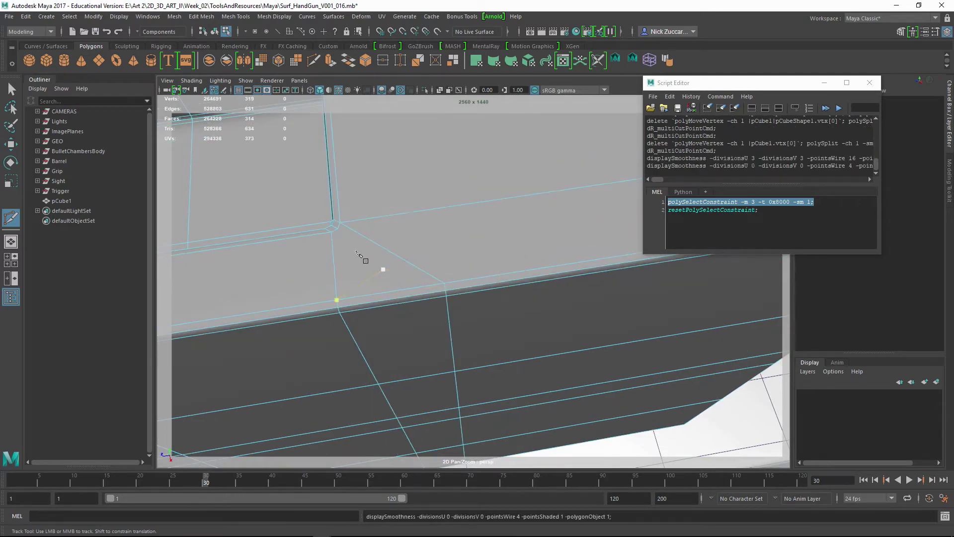
click(390, 304)
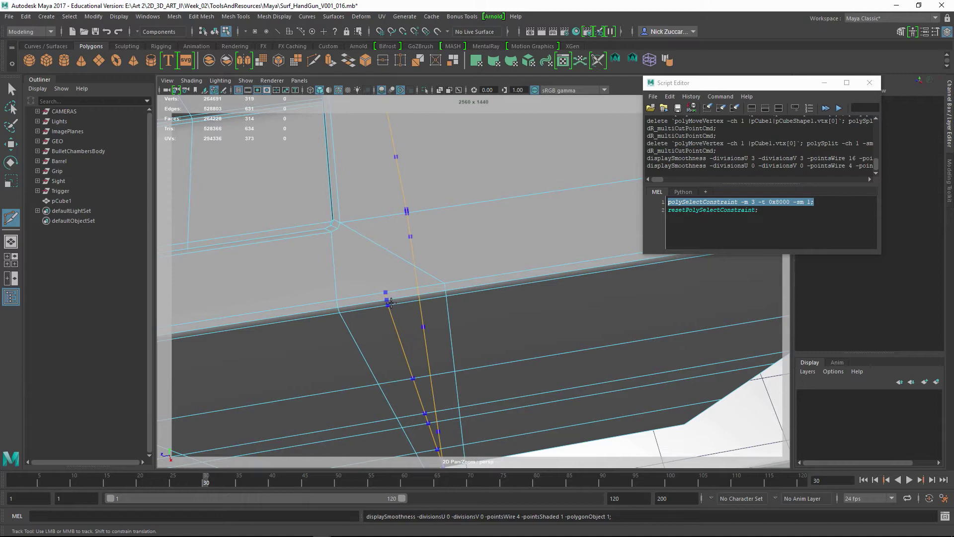
key(Return)
click(338, 229)
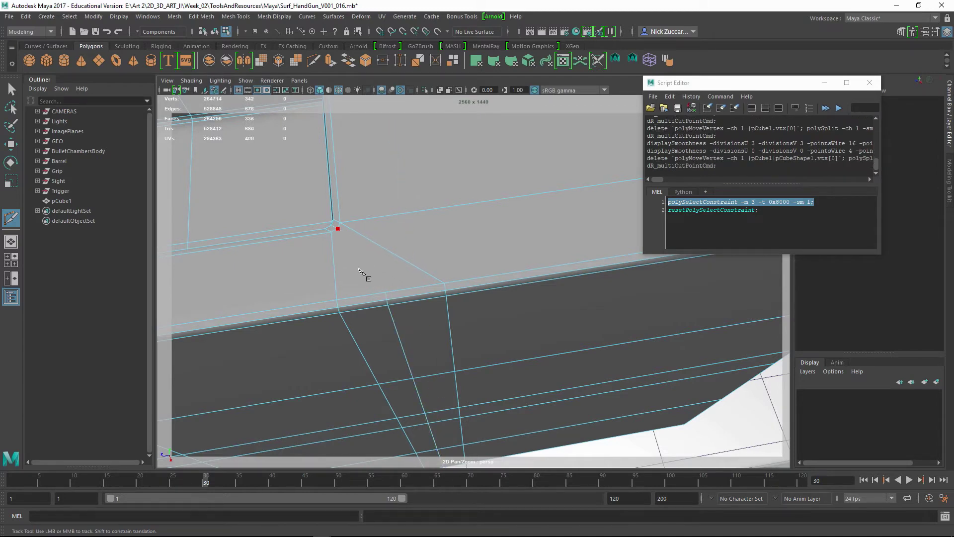
click(386, 292)
right_click(450, 325)
click(447, 297)
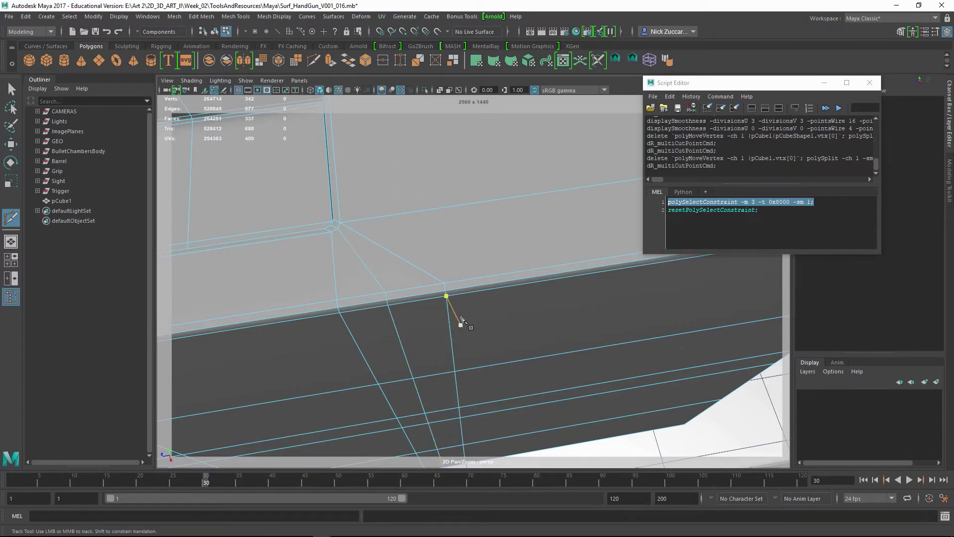
Step: Preview the reworked corner smoothed, then insert another edge loop across the solid half of the cube beyond the new cuts
key(3)
alt+right_drag(604, 294, 437, 280)
alt+drag(436, 279, 423, 299)
key(1)
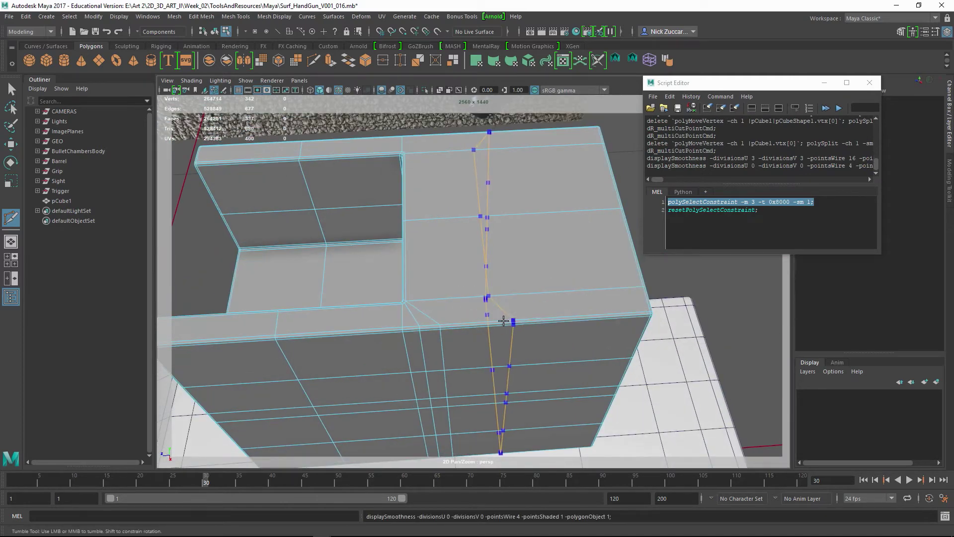
ctrl+click(488, 324)
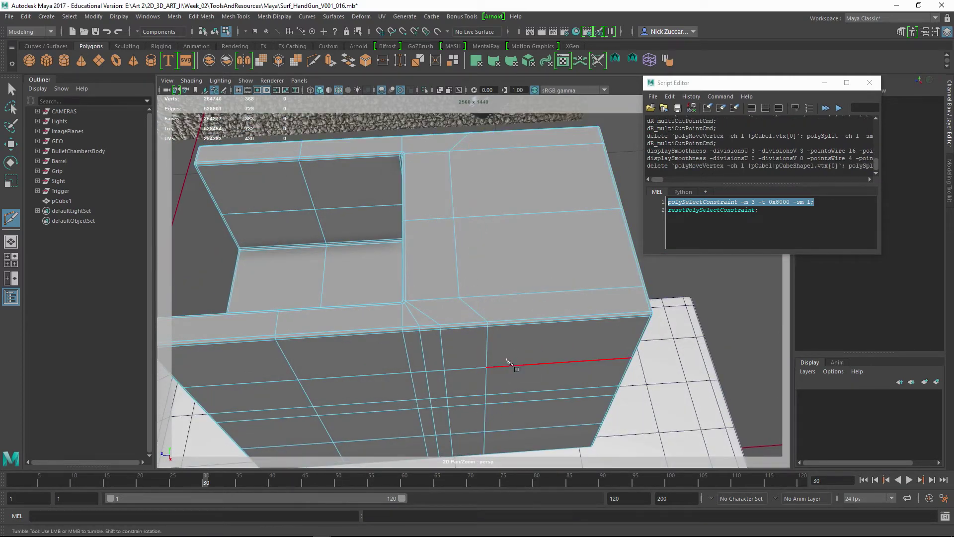
Step: Leave Multi-Cut, return to object selection with the whole cube selected, and review its new edge flow
key(q)
key(F10)
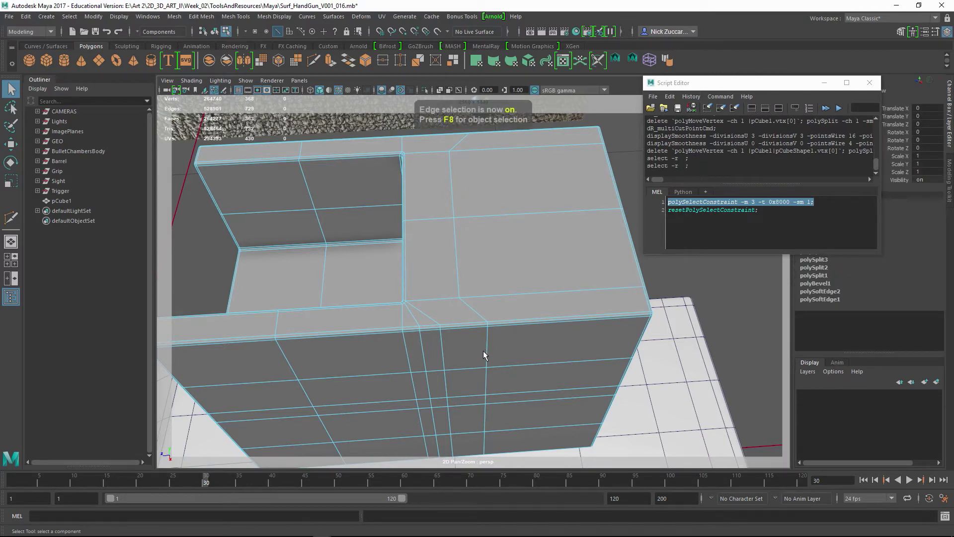
key(F8)
alt+drag(503, 366, 517, 299)
alt+middle_drag(517, 299, 525, 261)
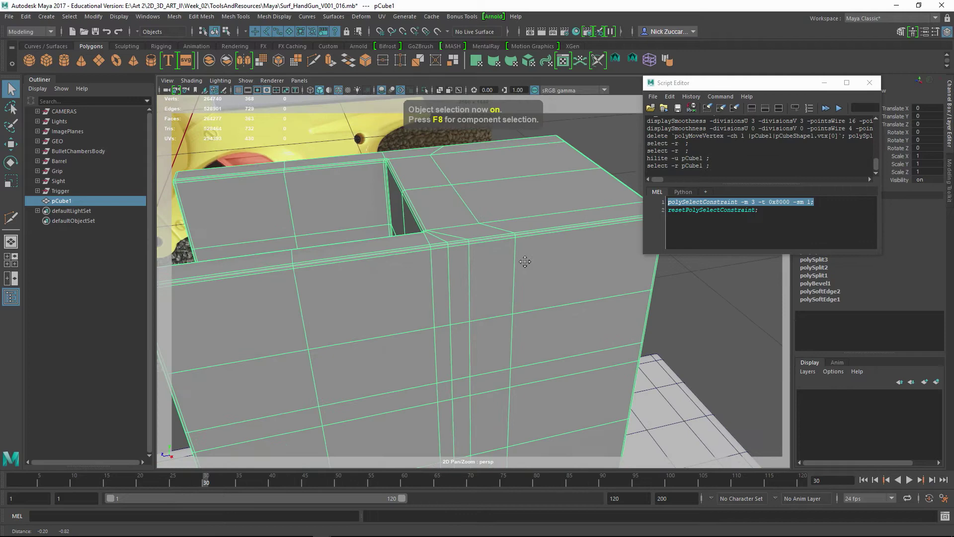
alt+right_drag(525, 262, 520, 292)
alt+drag(520, 292, 511, 298)
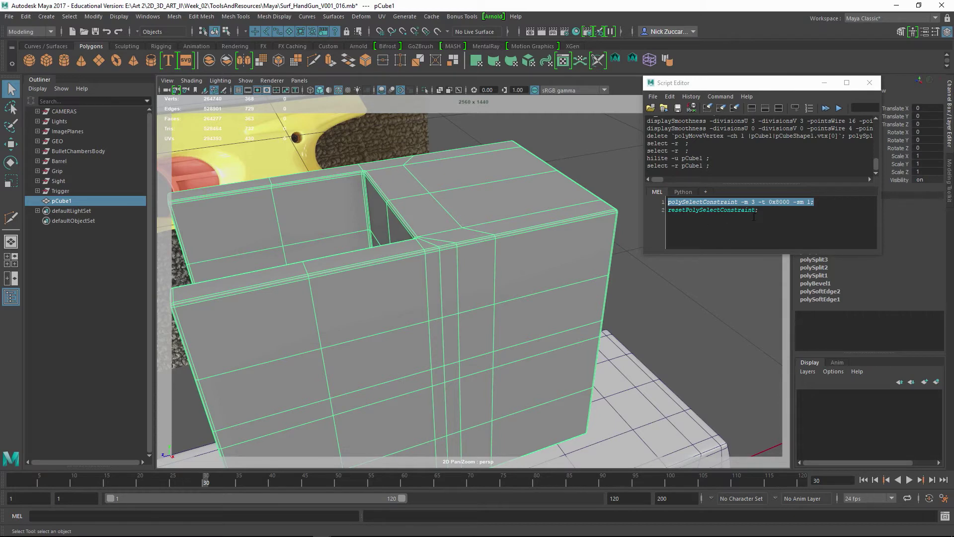
Step: Clear the active polygon selection constraint by running the saved resetPolySelectConstraint script, then switch the cube to edge selection
click(763, 210)
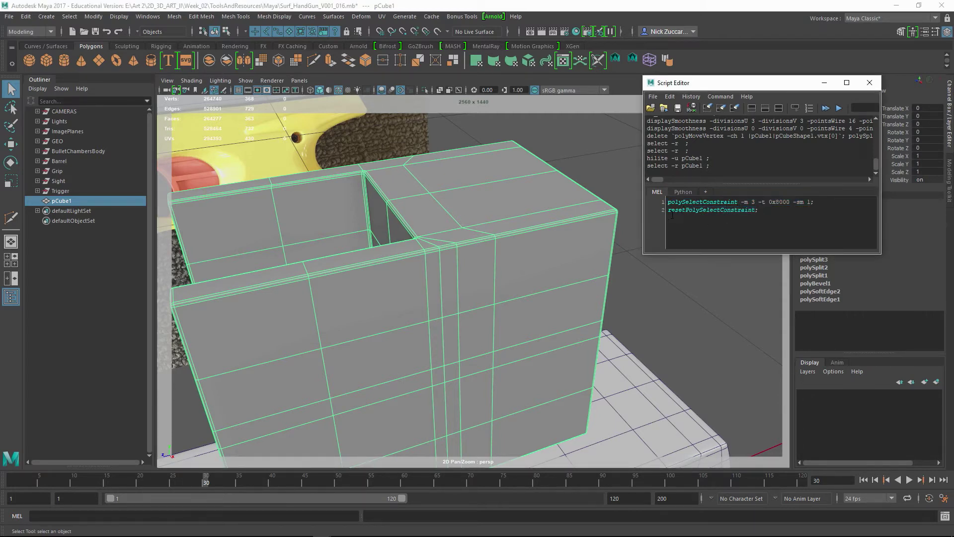
triple_click(679, 214)
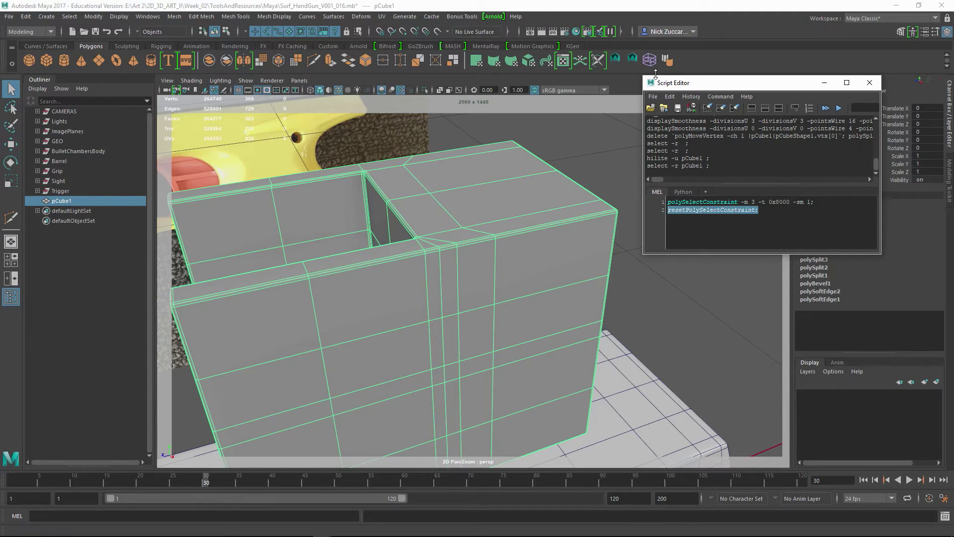
click(633, 59)
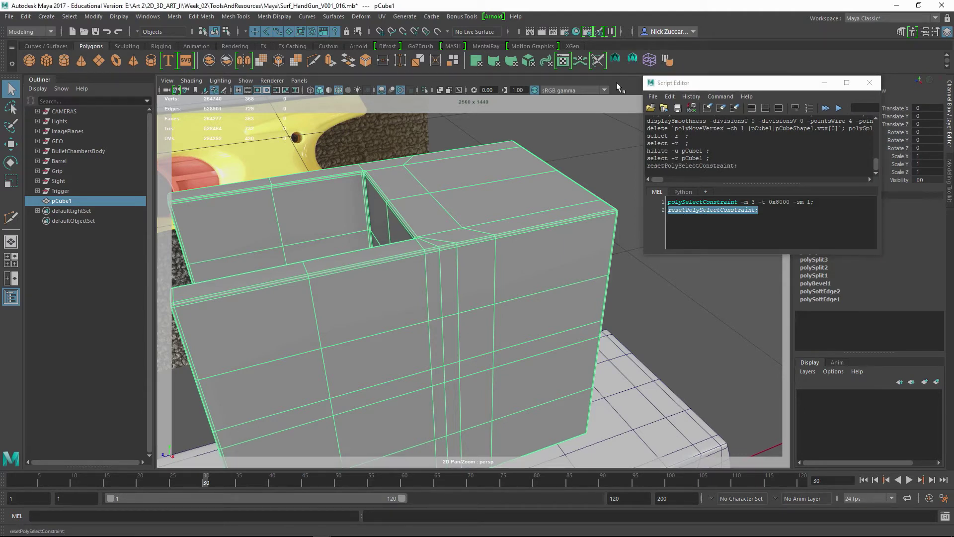
key(F10)
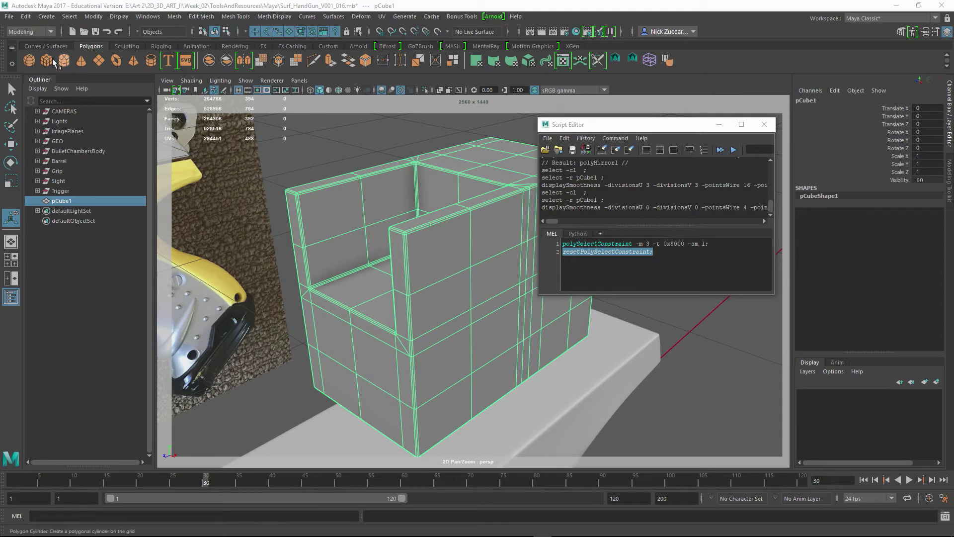
Step: In the Shelf Editor, give the Polygons shelf's polySelectConstraint script button the icon label HS_S
click(12, 64)
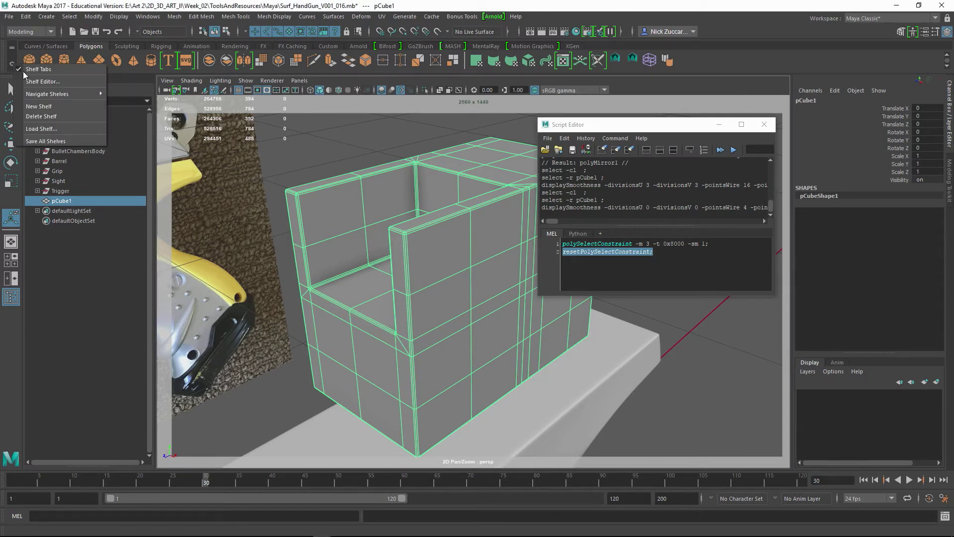
click(40, 82)
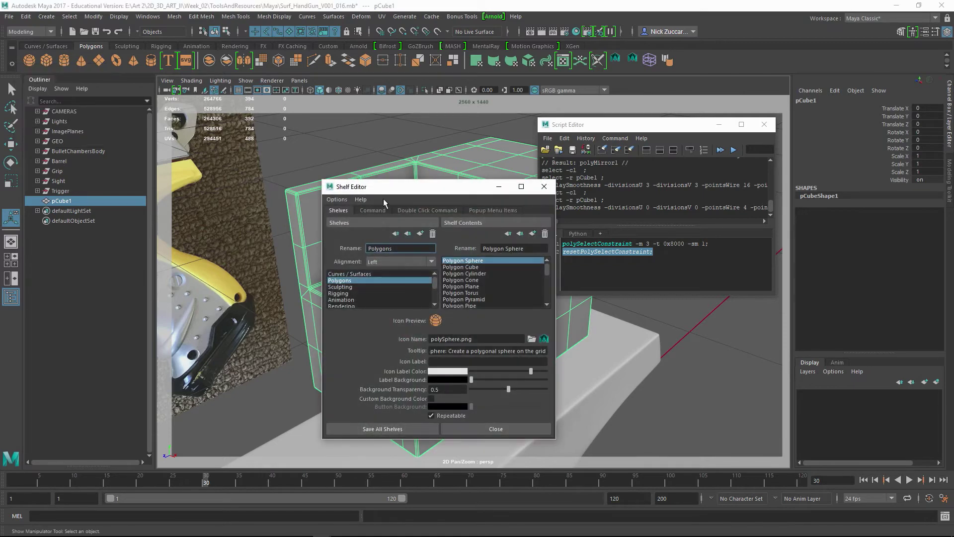
drag(380, 186, 304, 182)
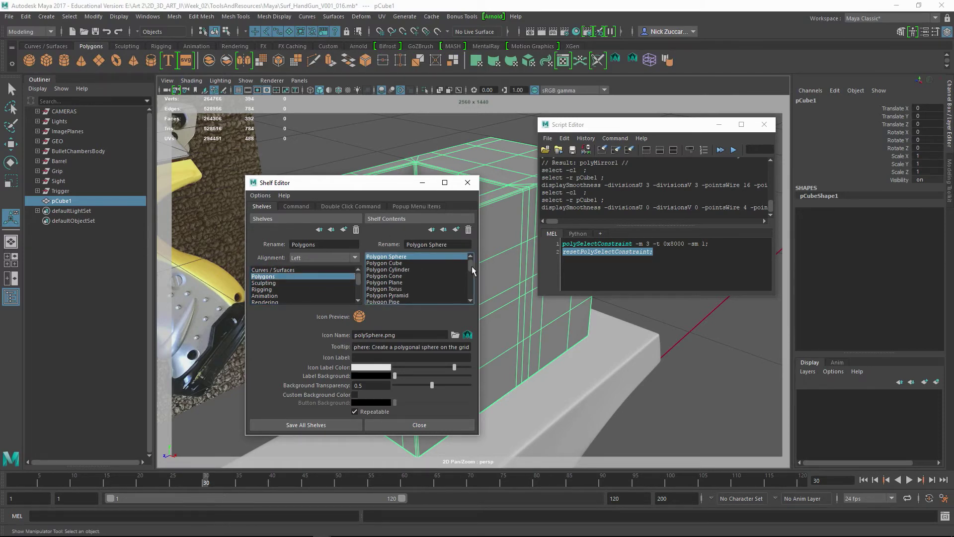
drag(472, 266, 469, 292)
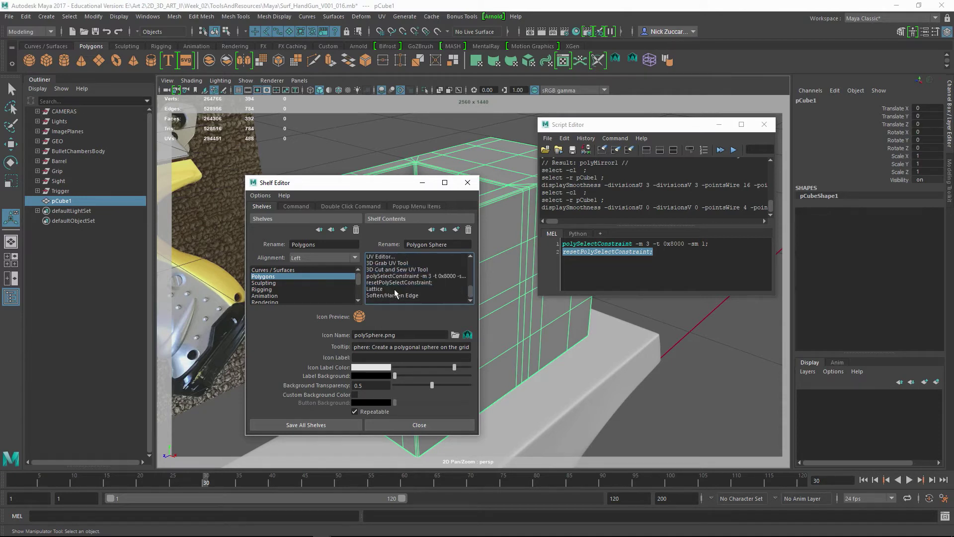
click(398, 276)
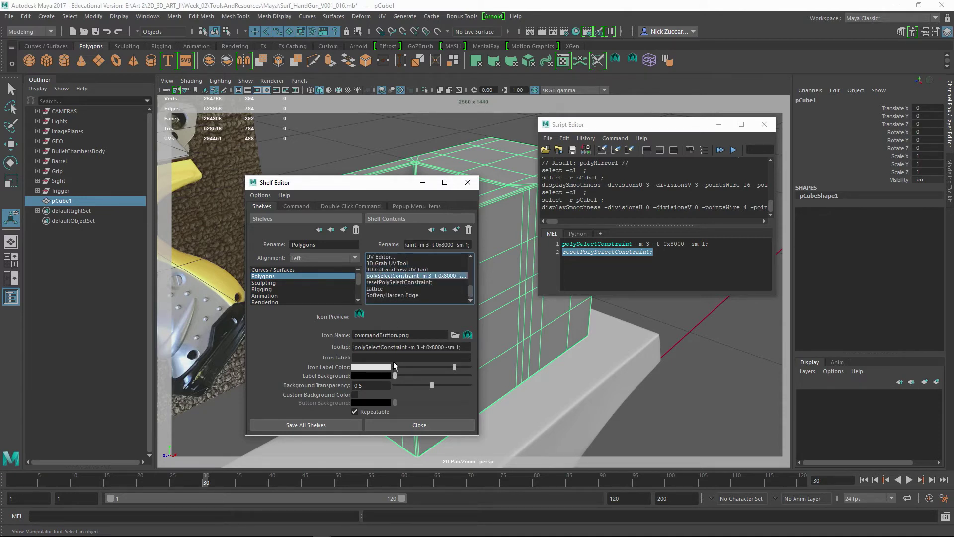
click(367, 357)
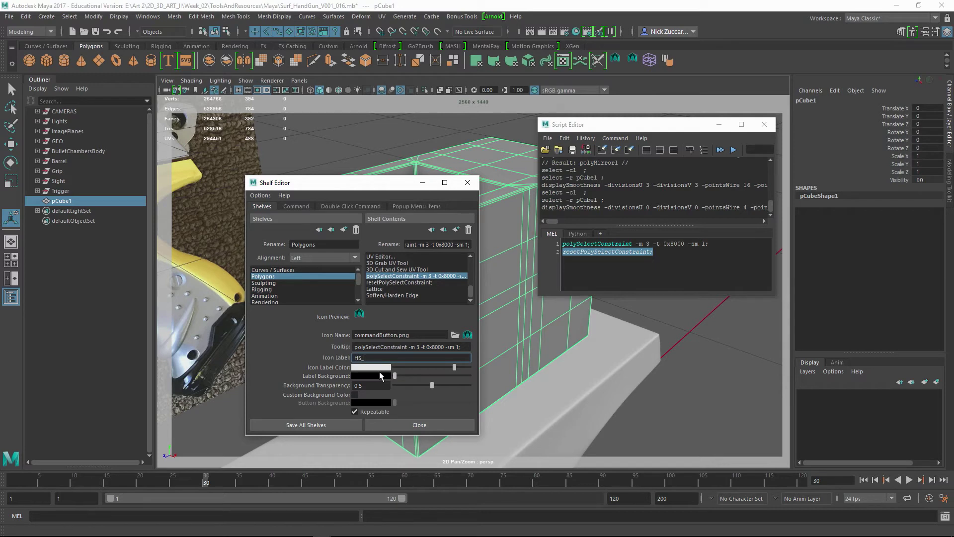
key(Return)
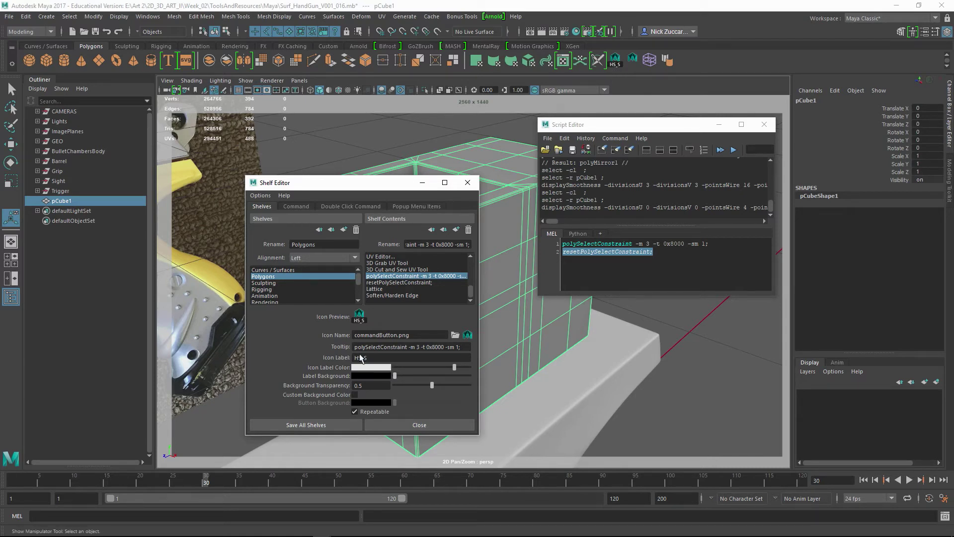
Step: Give the resetPolySelectConstraint shelf button the icon label RS and save all shelves
click(392, 282)
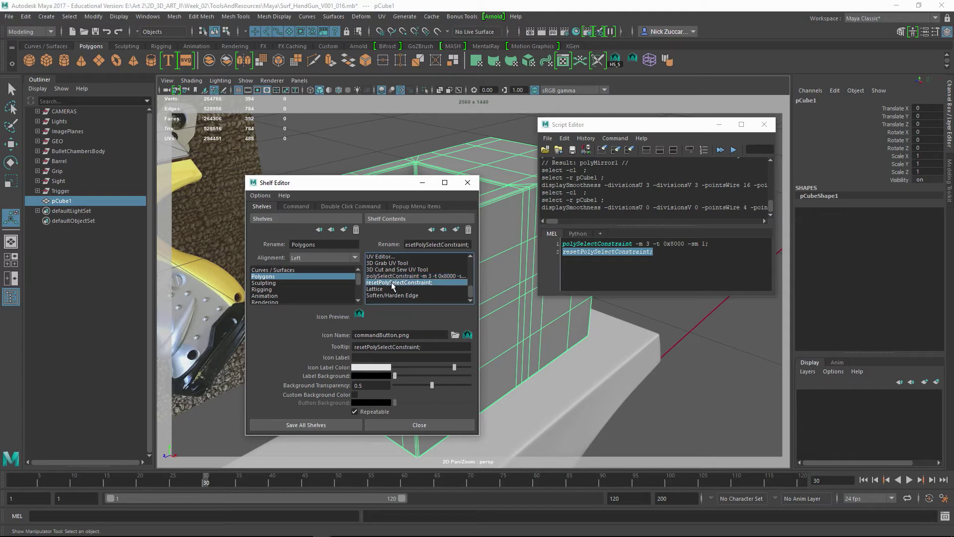
click(372, 358)
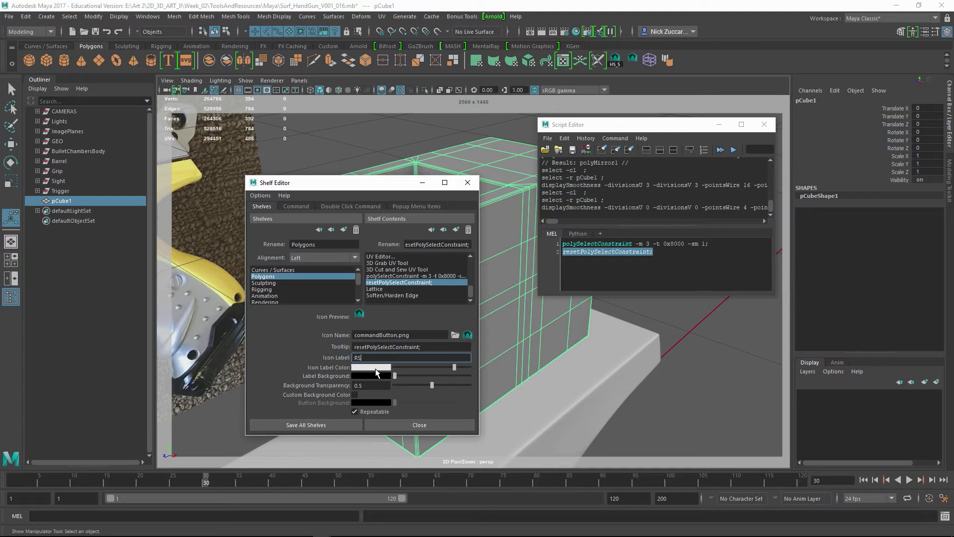
key(Return)
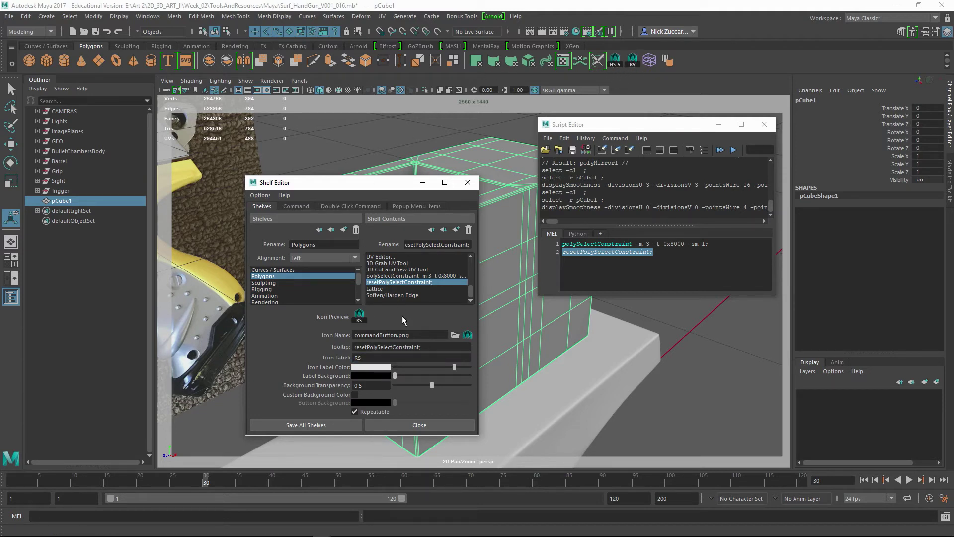
click(321, 426)
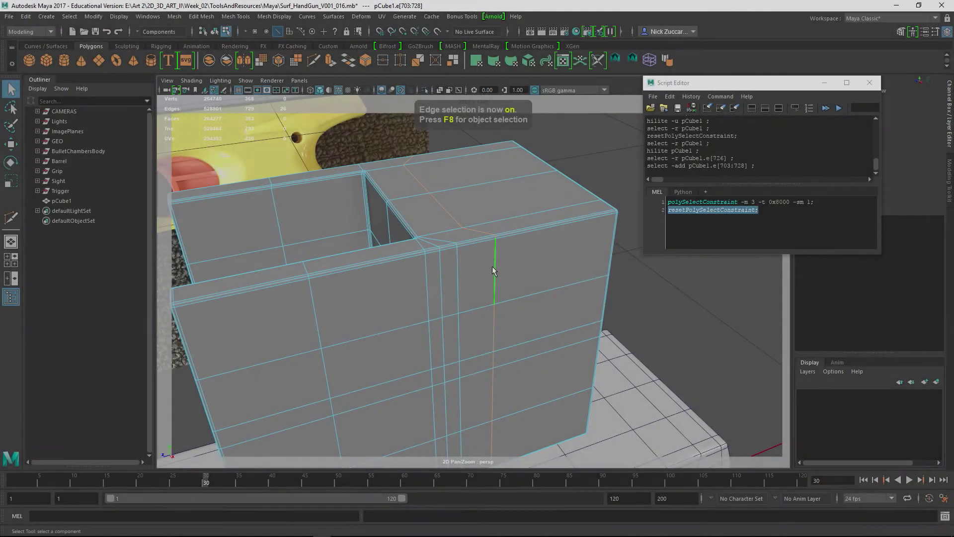
Step: Flatten the selected edge loop beyond the notch cuts by scaling it to zero along the Z axis
key(r)
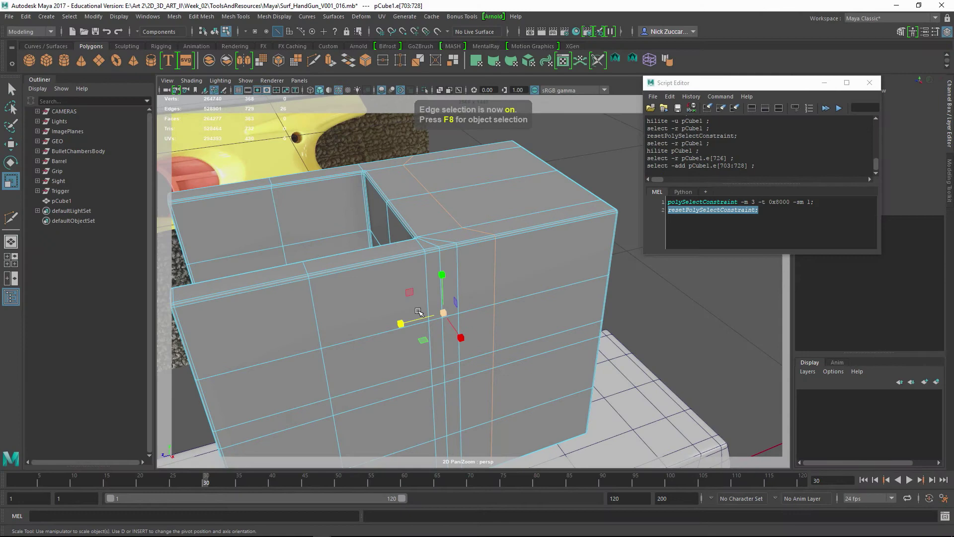
drag(420, 323, 596, 285)
alt+right_drag(607, 256, 521, 241)
alt+drag(522, 240, 502, 251)
alt+right_drag(534, 256, 583, 265)
alt+drag(583, 265, 571, 264)
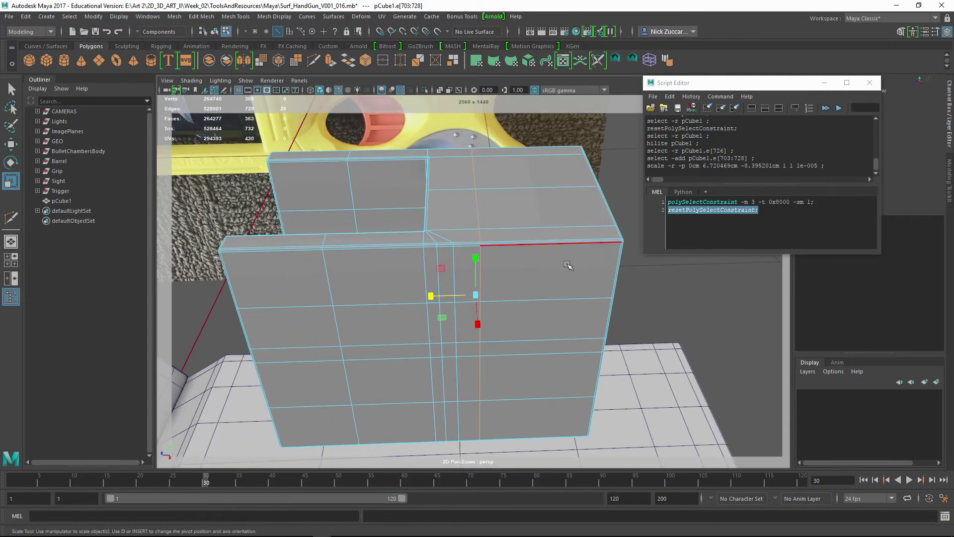
Step: With Multi-Cut, insert an edge loop midway between the flattened loop and the solid end, then preview the cube smoothed
key(F8)
shift+right_drag(556, 245, 499, 249)
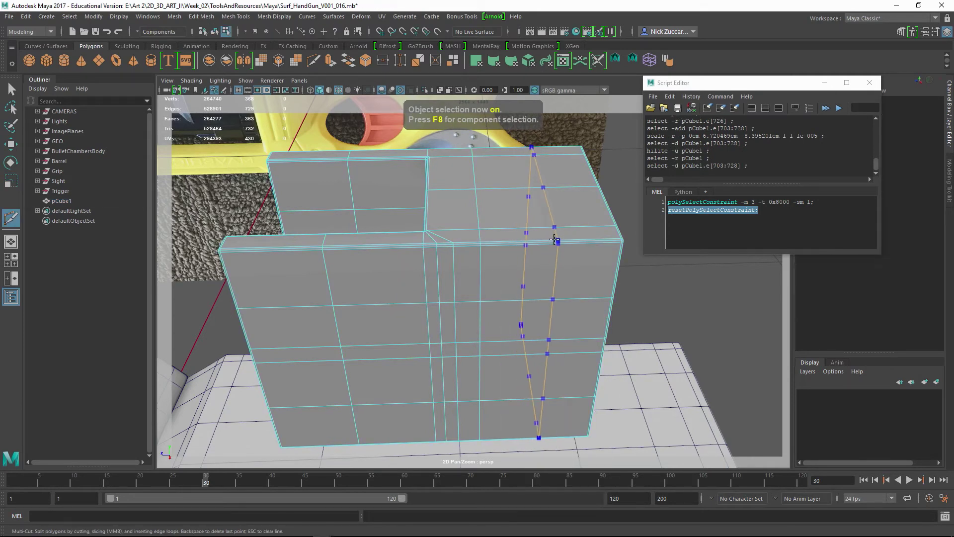
ctrl+click(548, 271)
key(ctrl+z)
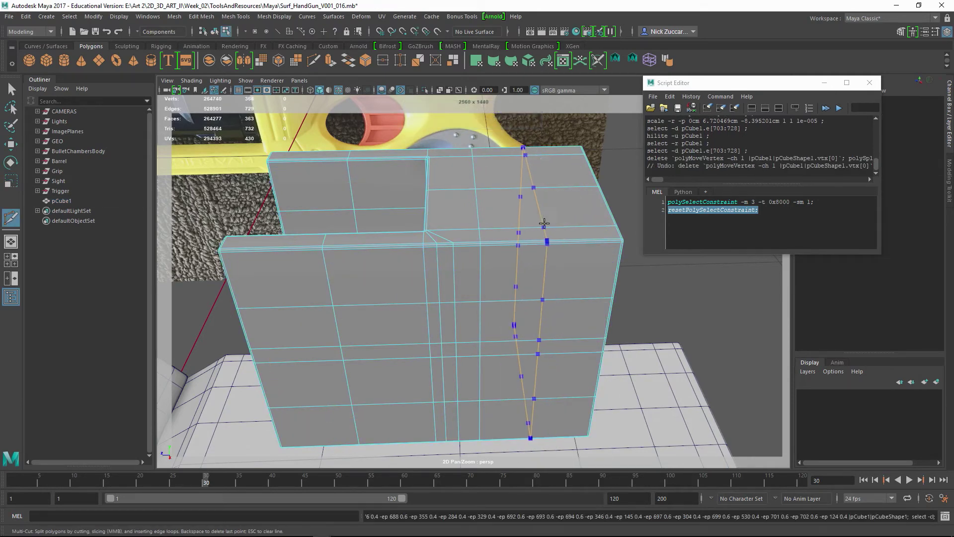
ctrl+click(546, 211)
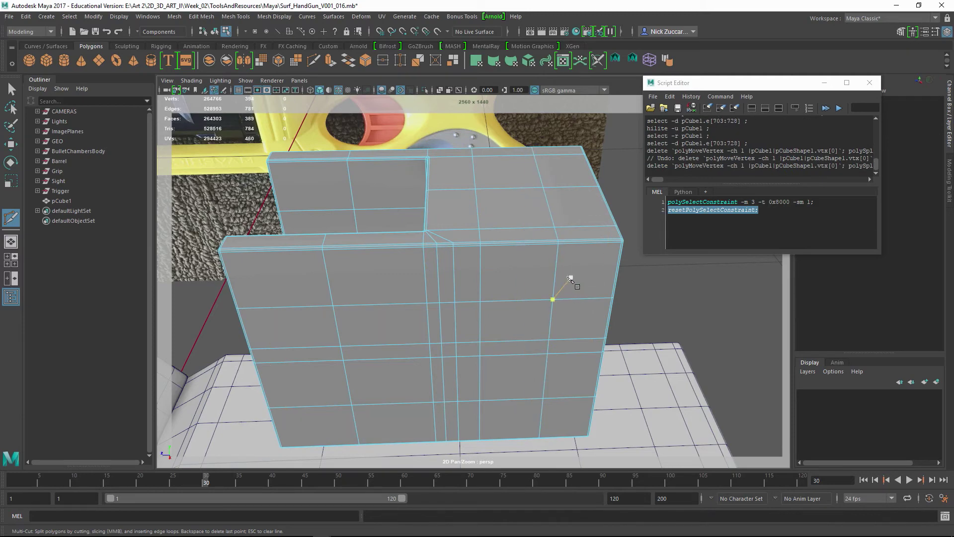
click(559, 244)
key(3)
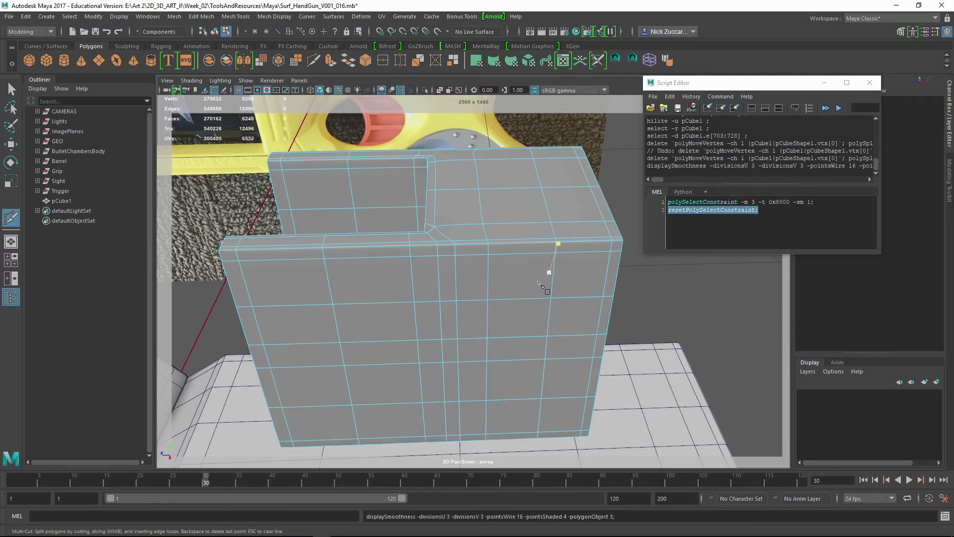
alt+drag(518, 292, 505, 292)
key(1)
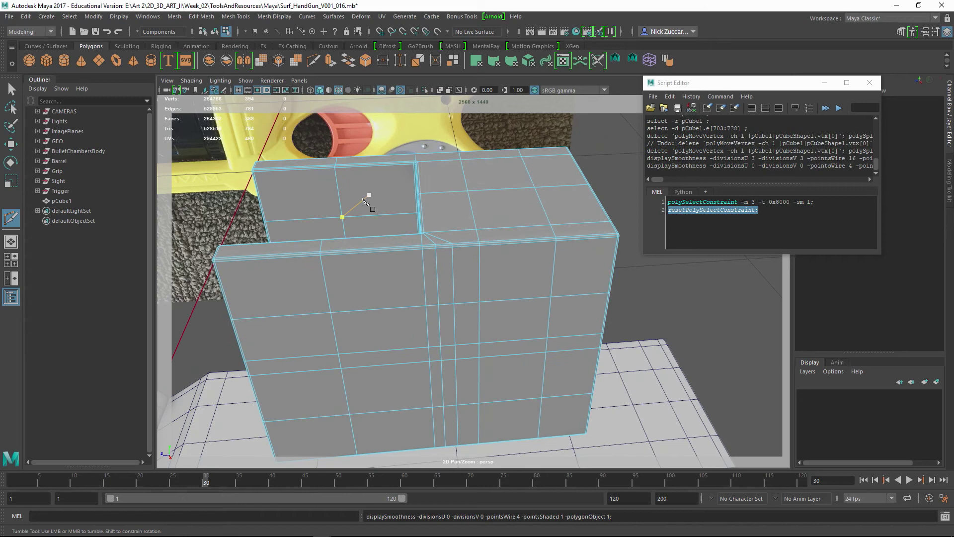
Step: Mirror the whole cube across the world X axis in the negative direction with merged borders, delete its history and deselect it
key(F8)
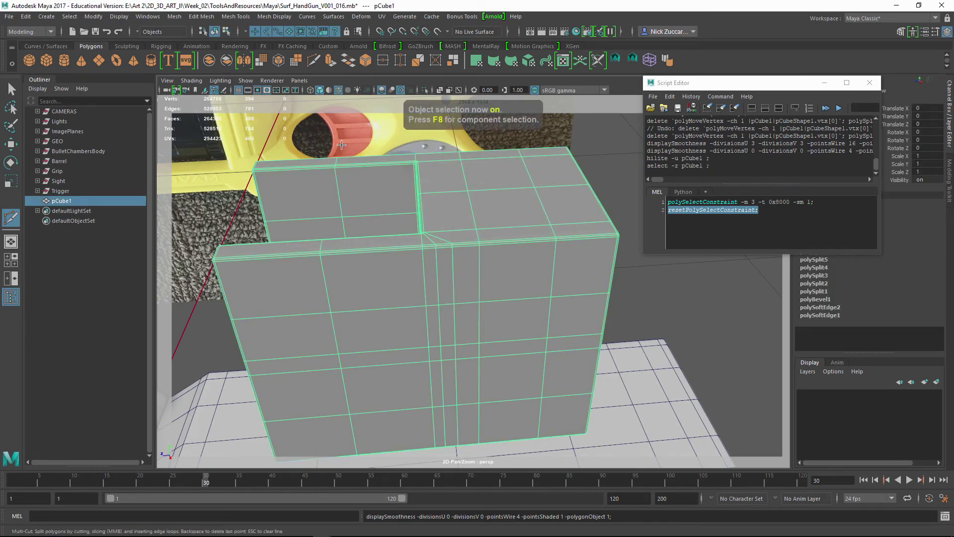
click(252, 61)
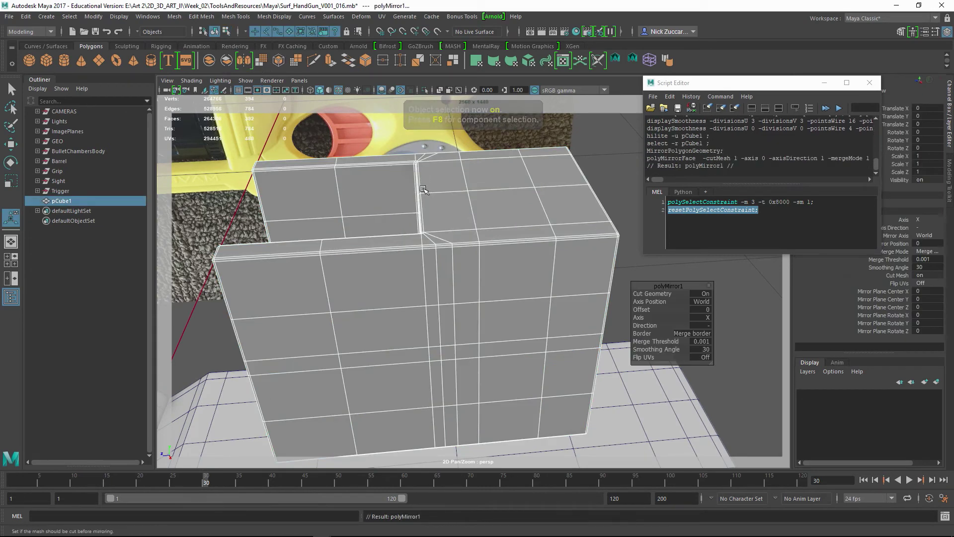
key(alt+shift+d)
click(616, 181)
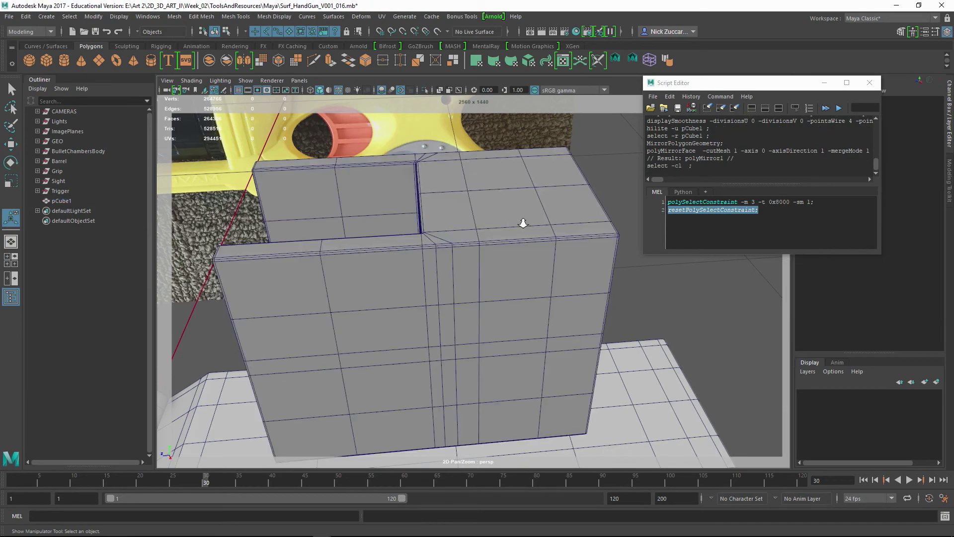
Step: Display the mirrored cube in smooth preview, deselect it and turn off wireframe on shaded to view its surface
alt+drag(524, 223, 493, 250)
click(492, 247)
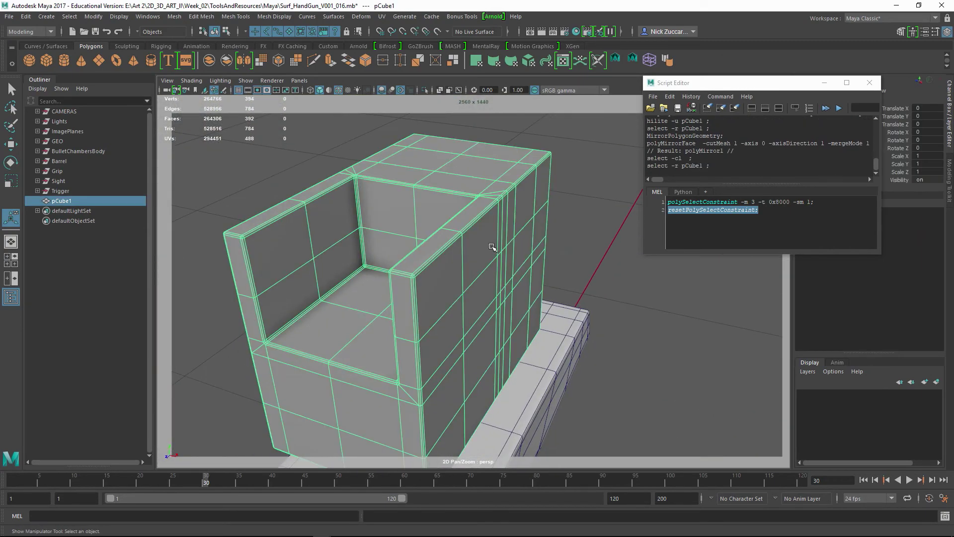
key(3)
click(564, 187)
alt+drag(565, 187, 422, 248)
click(339, 90)
mouse_move(412, 214)
alt+mouse_down()
mouse_move(447, 264)
mouse_move(360, 253)
mouse_move(543, 262)
mouse_move(581, 277)
mouse_move(504, 277)
mouse_move(490, 288)
mouse_move(482, 255)
mouse_move(489, 265)
alt+mouse_up()
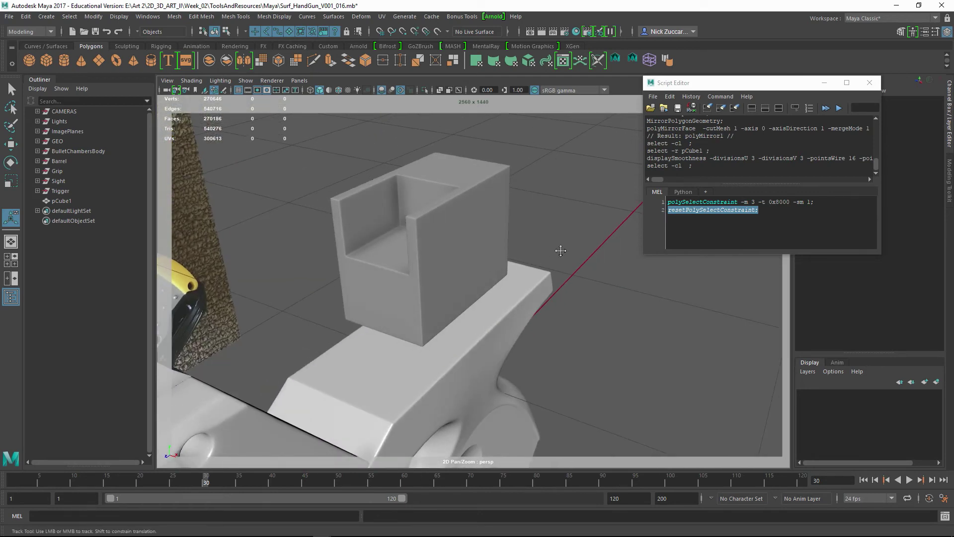
Step: Examine the smoothed cube's shading from several sides, then reselect it and inspect the edge flow around the notch
alt+drag(560, 249, 505, 249)
alt+right_drag(505, 249, 597, 294)
alt+drag(597, 294, 661, 298)
alt+right_drag(491, 254, 563, 281)
alt+drag(563, 281, 541, 227)
click(430, 216)
alt+drag(431, 216, 406, 245)
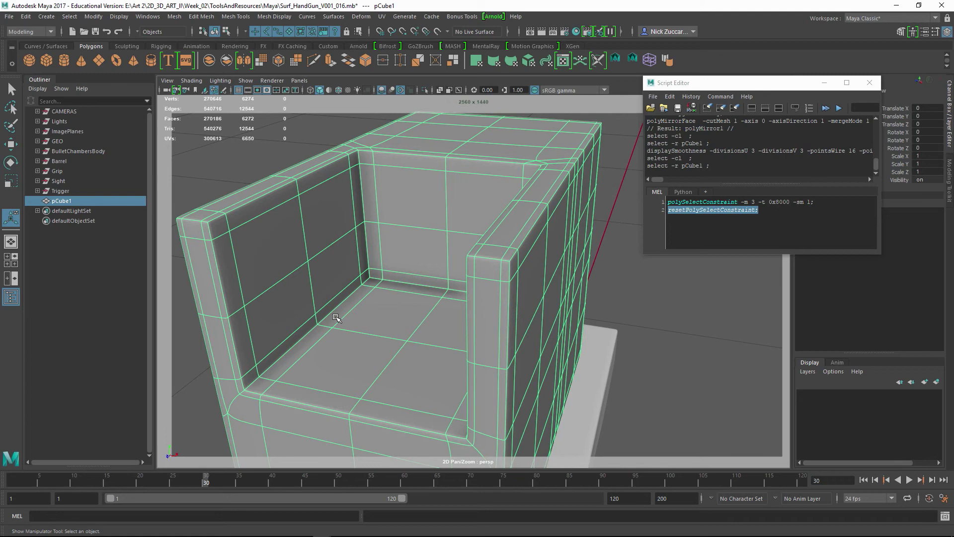
Step: Return the cube to its unsmoothed display and examine the bevelled inner corner at the bottom of the notch
alt+drag(336, 318, 373, 281)
key(1)
alt+right_drag(314, 275, 426, 339)
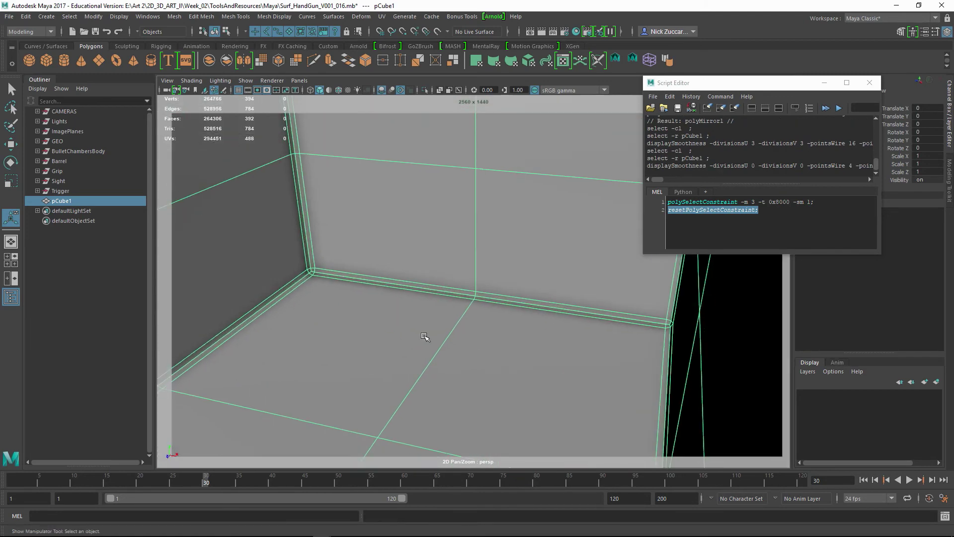
alt+middle_drag(426, 338, 515, 336)
alt+right_drag(335, 260, 545, 348)
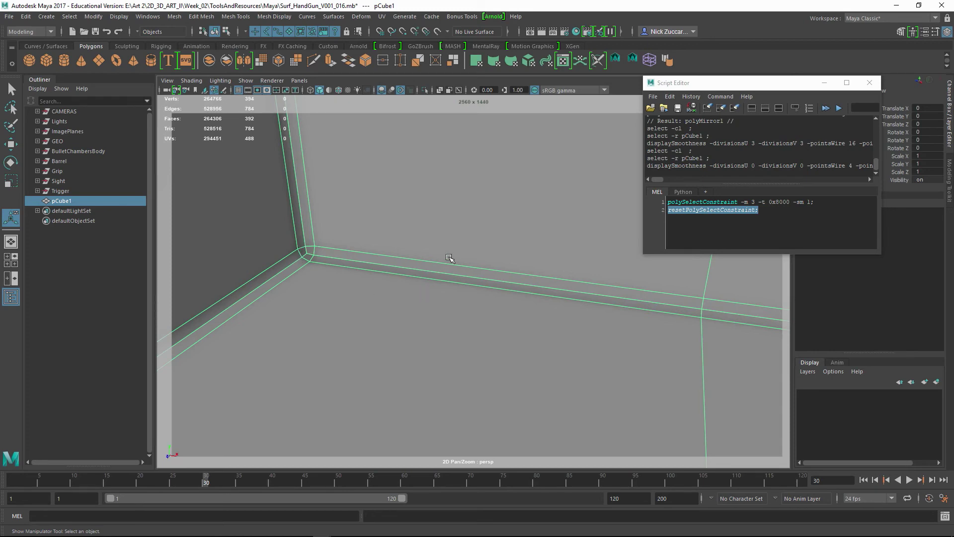
alt+drag(450, 257, 564, 279)
Step: Review the mirrored cube's edge flow around the upper notch corners, solid half and outer side faces
alt+right_drag(564, 279, 351, 247)
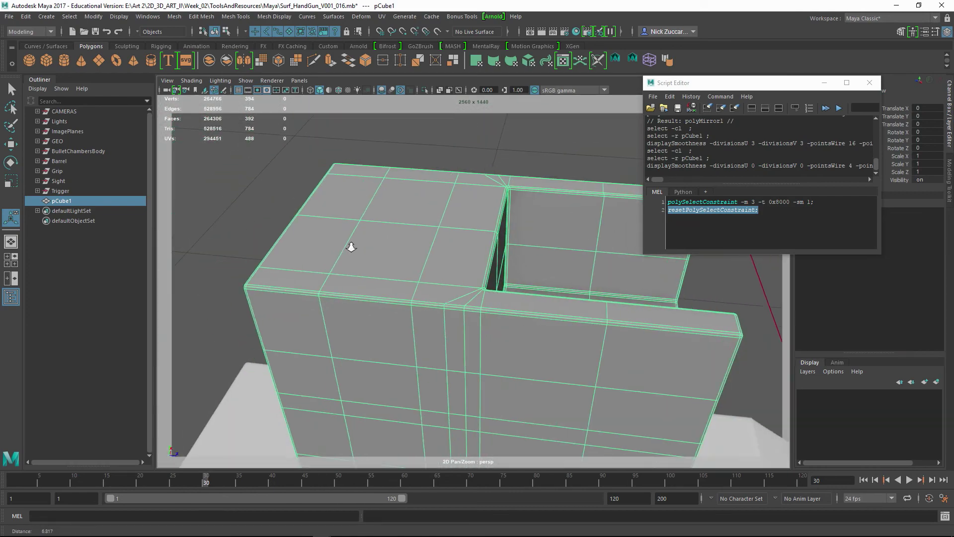
alt+drag(351, 247, 448, 254)
alt+middle_drag(448, 254, 487, 261)
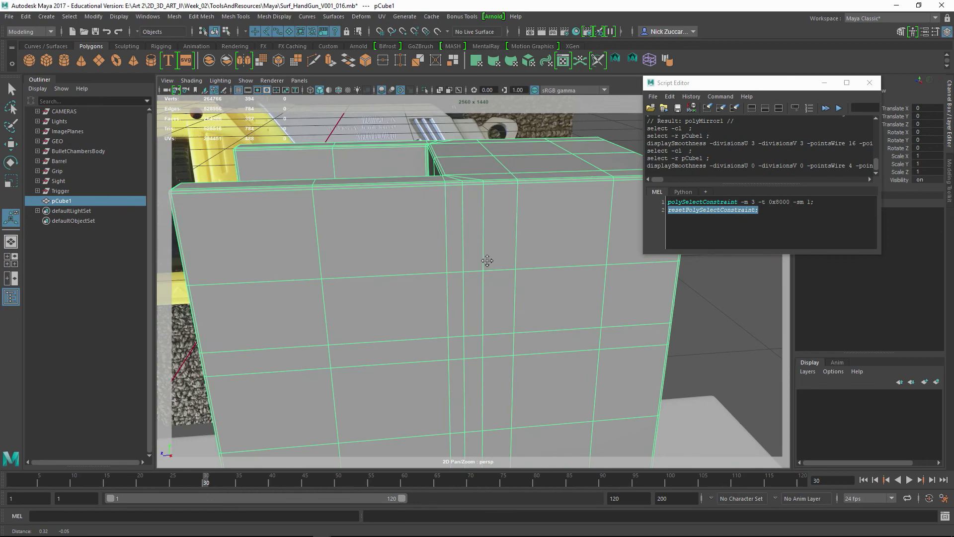
alt+drag(487, 260, 544, 300)
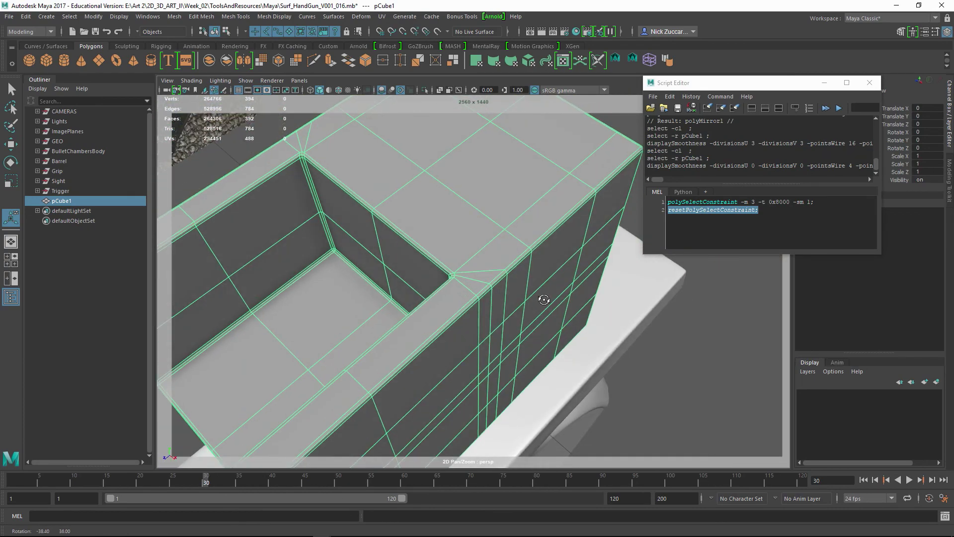
alt+right_drag(544, 300, 486, 270)
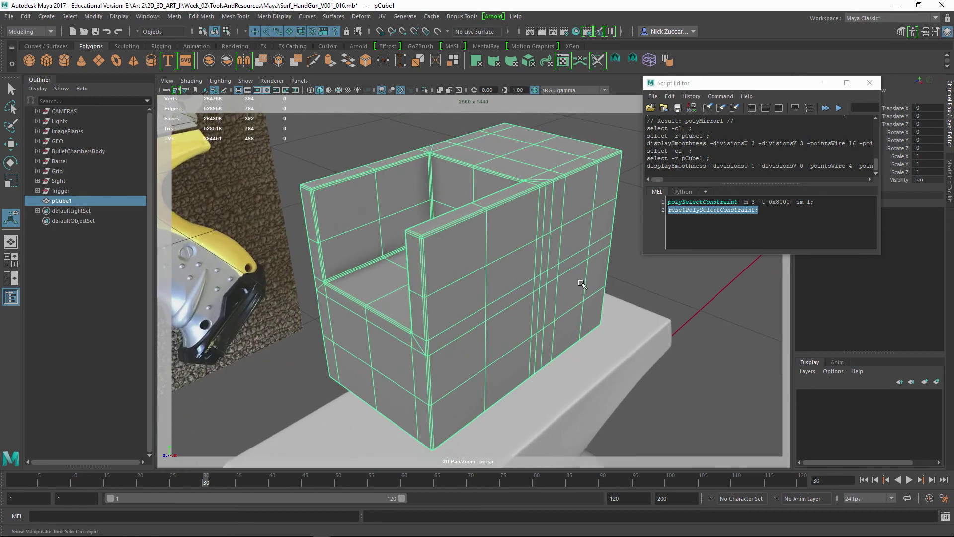
alt+drag(582, 284, 584, 287)
alt+middle_drag(583, 286, 580, 315)
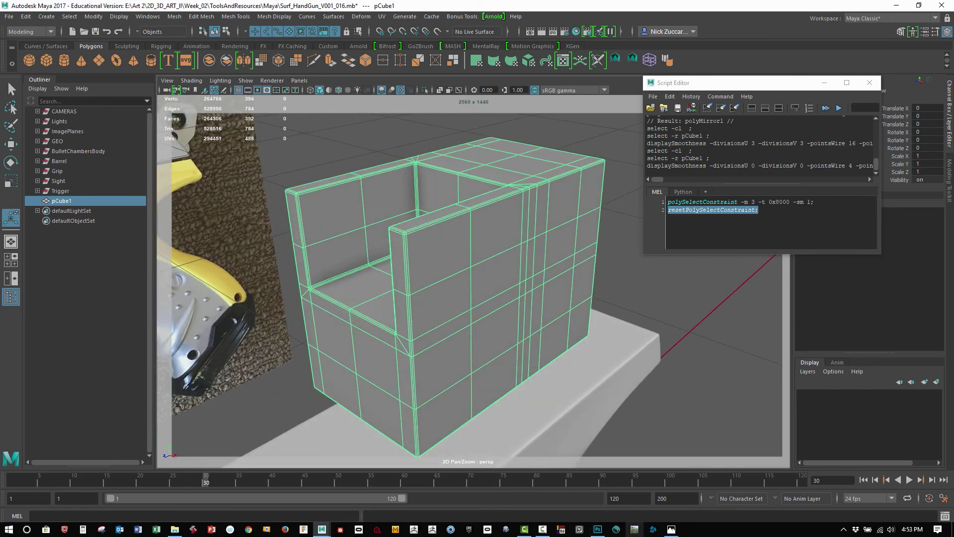
mouse_move(598, 528)
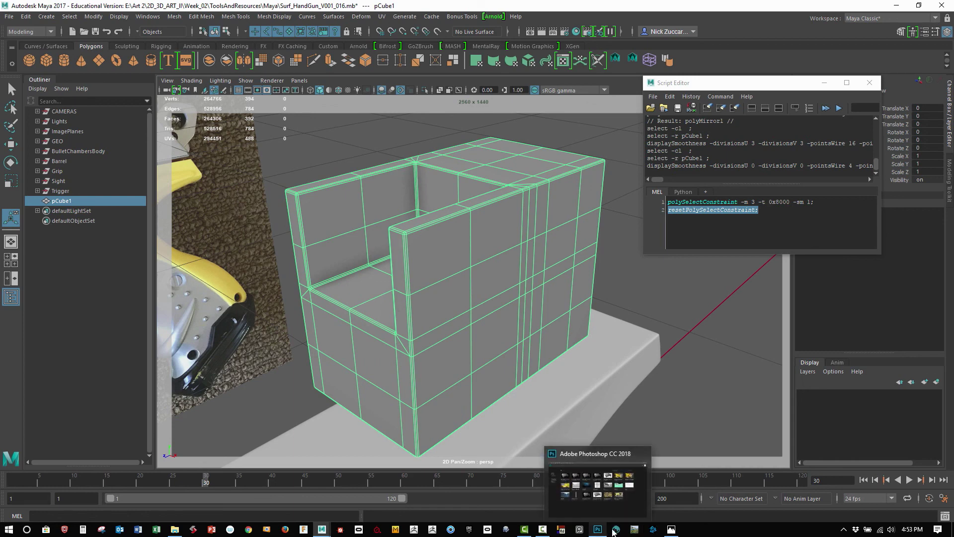